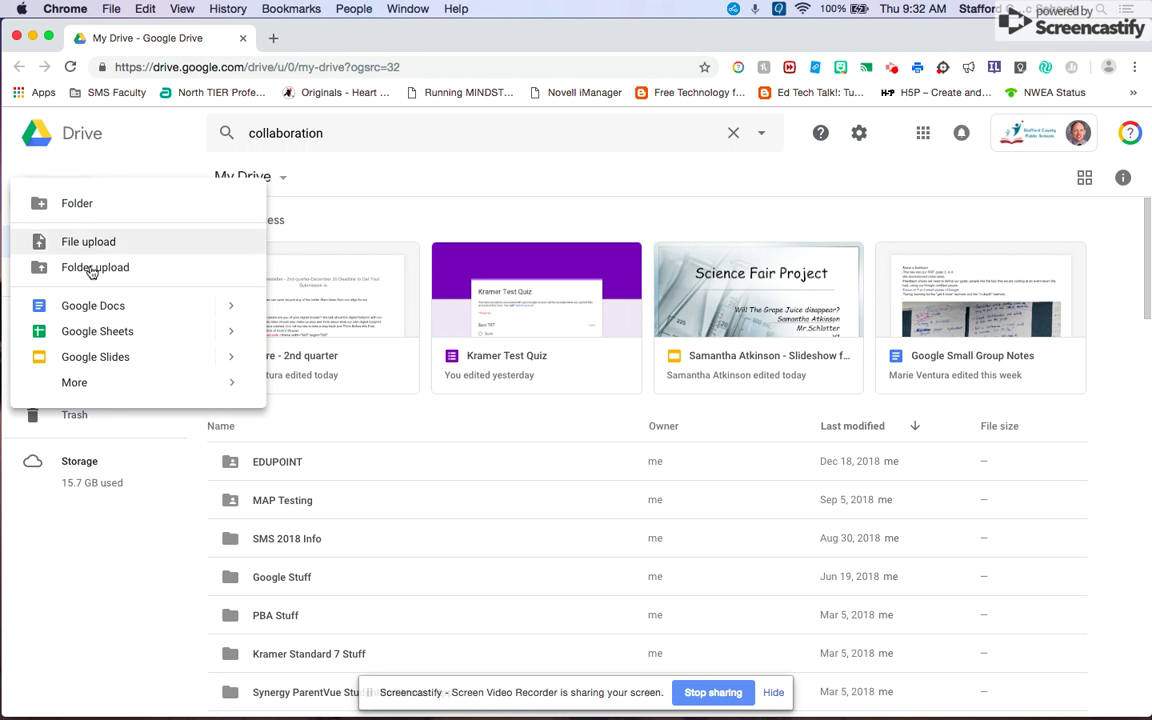
# Go to forms.google.com in a new browser tab and start a new form from the Blank Quiz template
pyautogui.moveTo(114, 386)
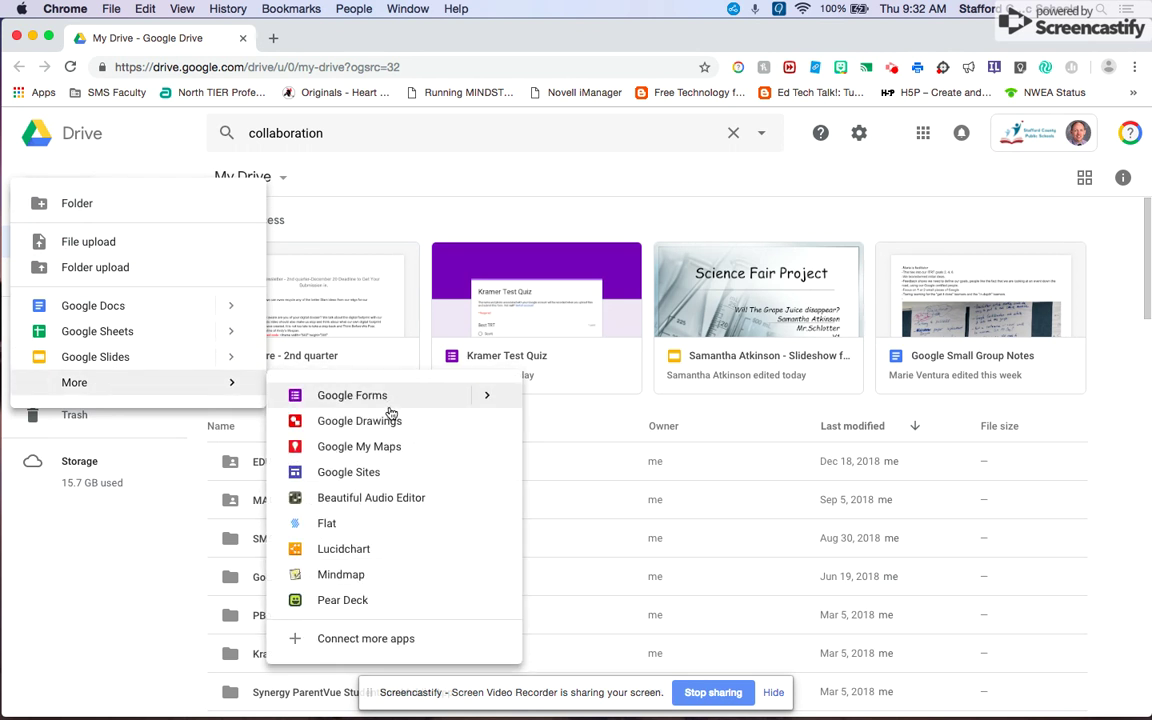
pyautogui.click(273, 39)
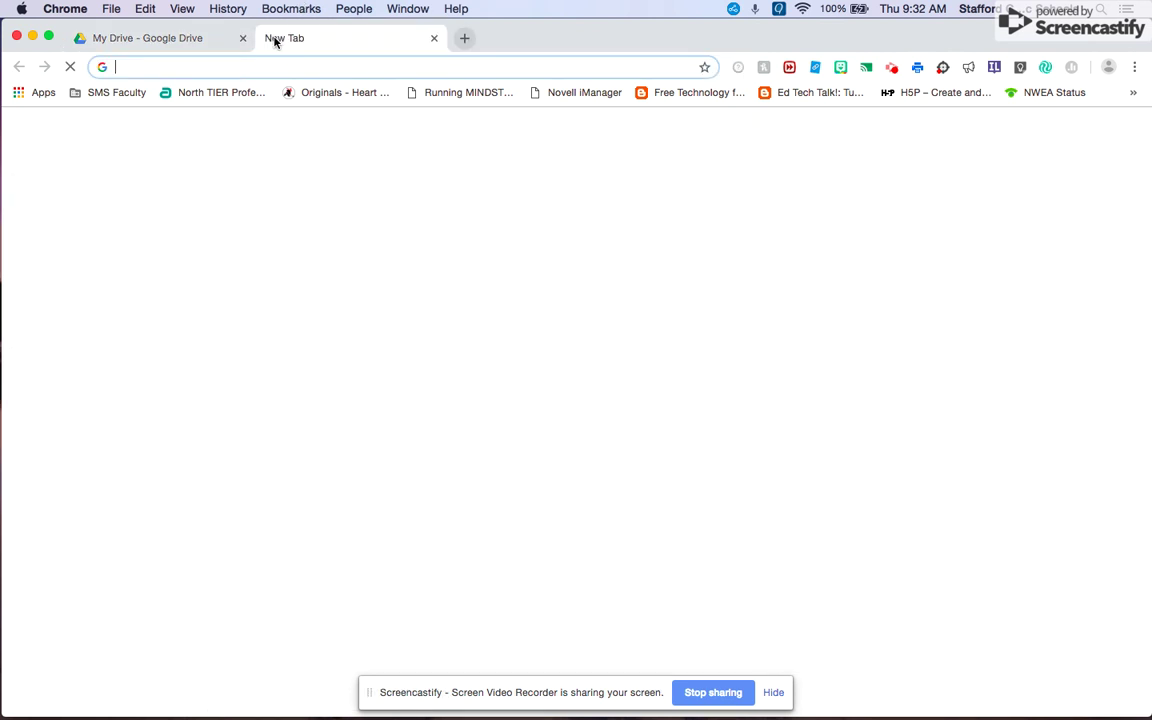
pyautogui.write('forms.')
pyautogui.press('Return')
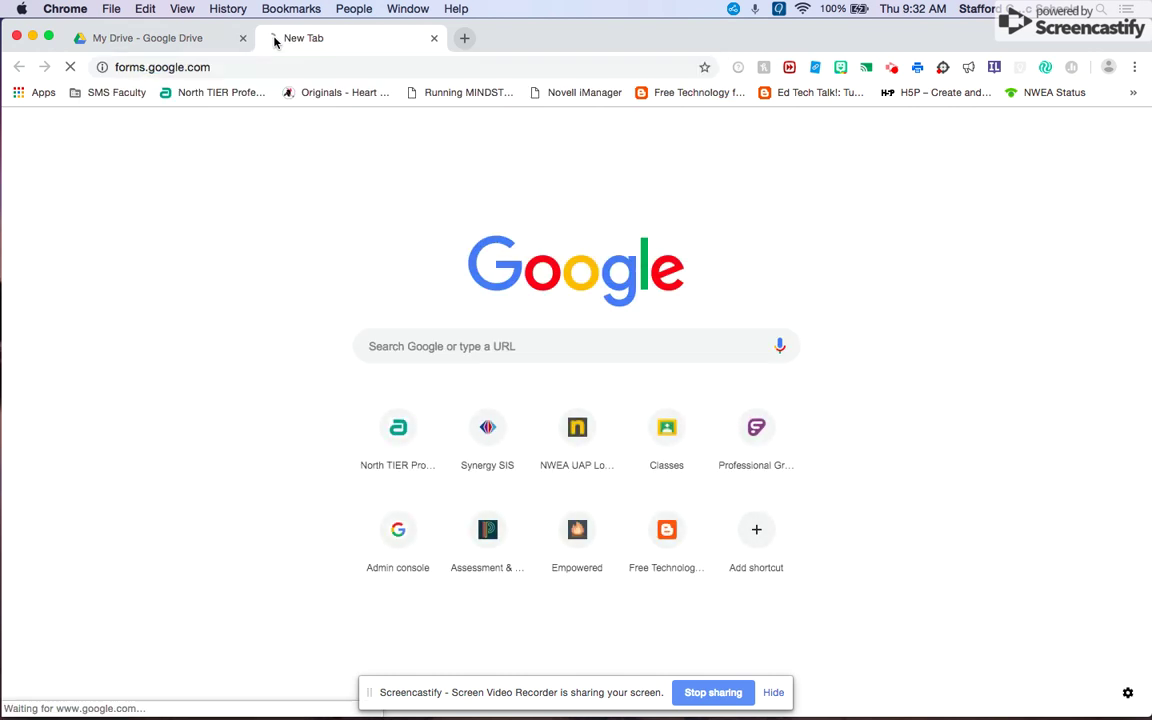
pyautogui.moveTo(314, 704)
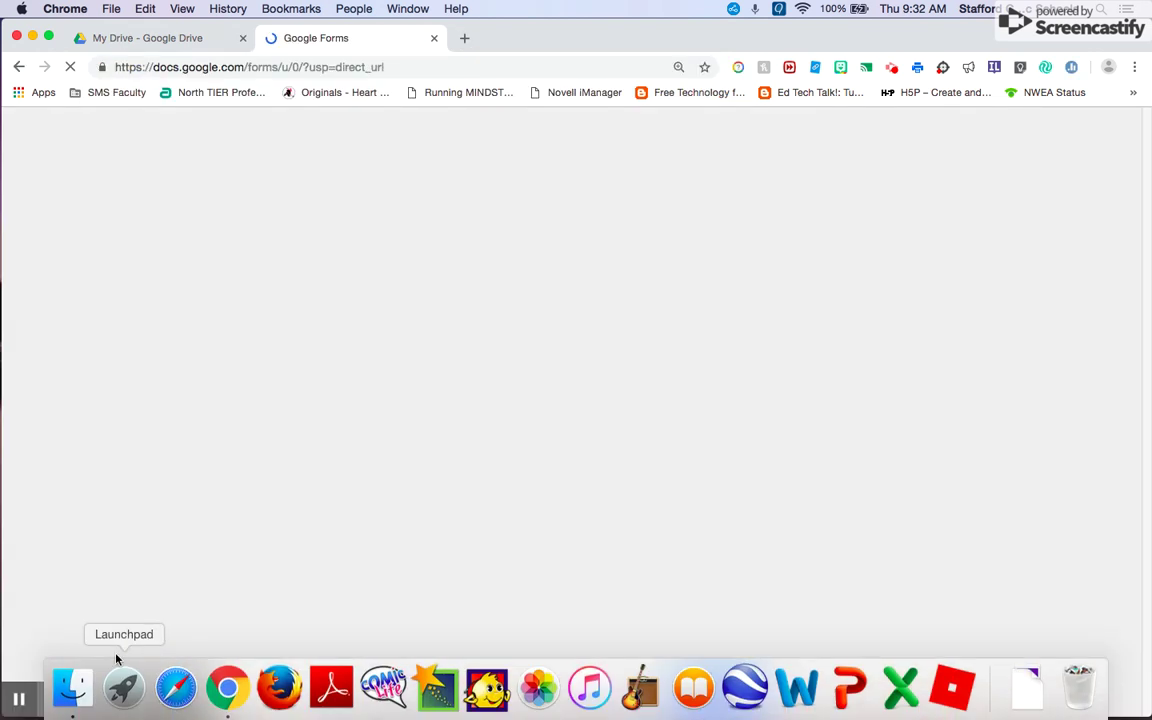
pyautogui.moveTo(27, 703)
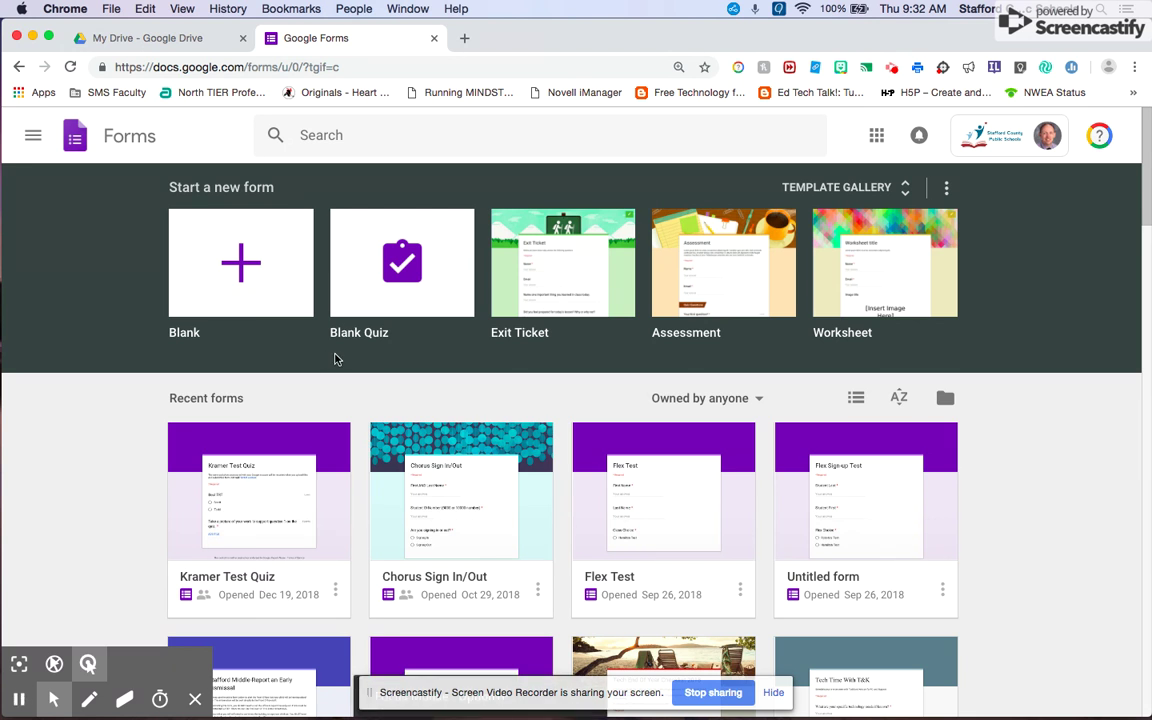
pyautogui.click(410, 285)
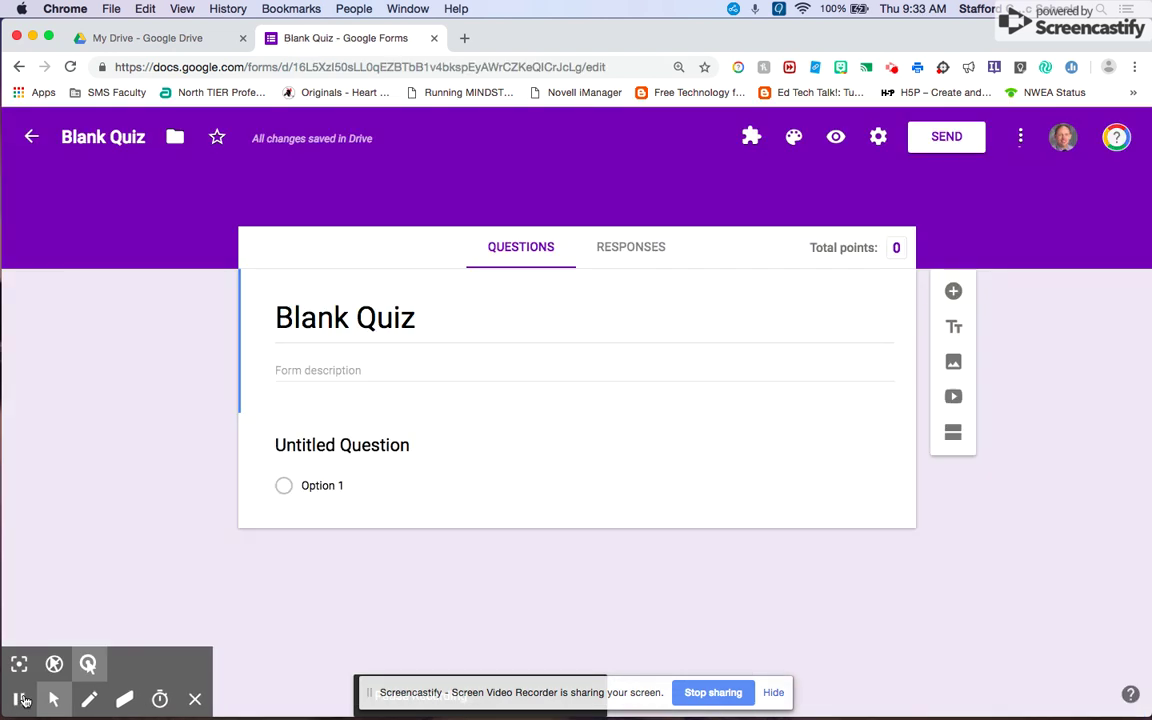
# Change the form's heading to "Title of Quiz" and rename the form file "Poe Quiz"
pyautogui.click(304, 333)
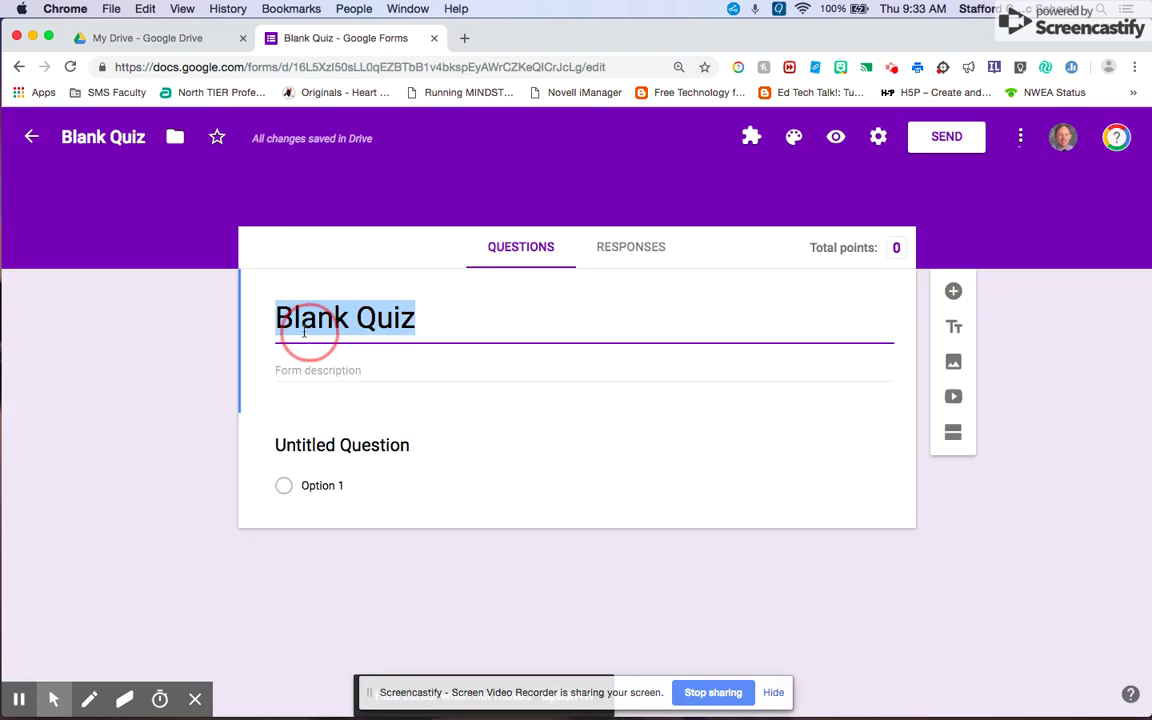
pyautogui.write('Title of Quiz')
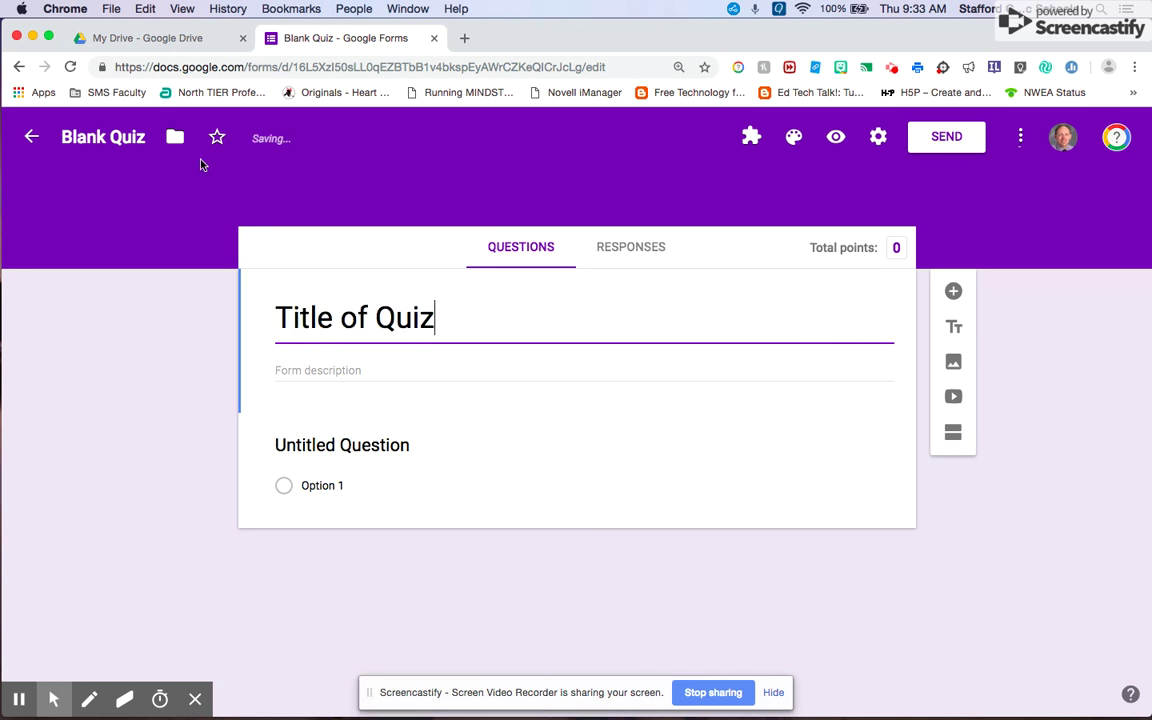
pyautogui.click(130, 137)
pyautogui.doubleClick(130, 137)
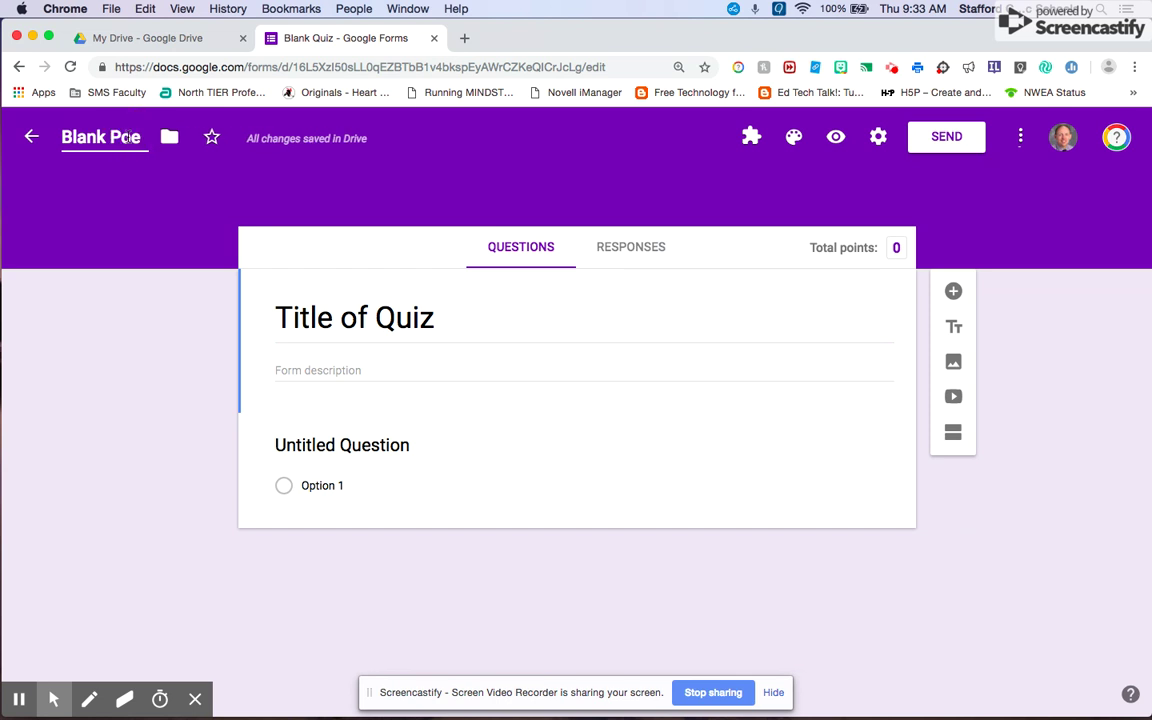
pyautogui.press('BackSpace')
pyautogui.press('BackSpace')
pyautogui.press('BackSpace')
pyautogui.press('BackSpace')
pyautogui.press('BackSpace')
pyautogui.press('BackSpace')
pyautogui.press('BackSpace')
pyautogui.write('Poe Quiz')
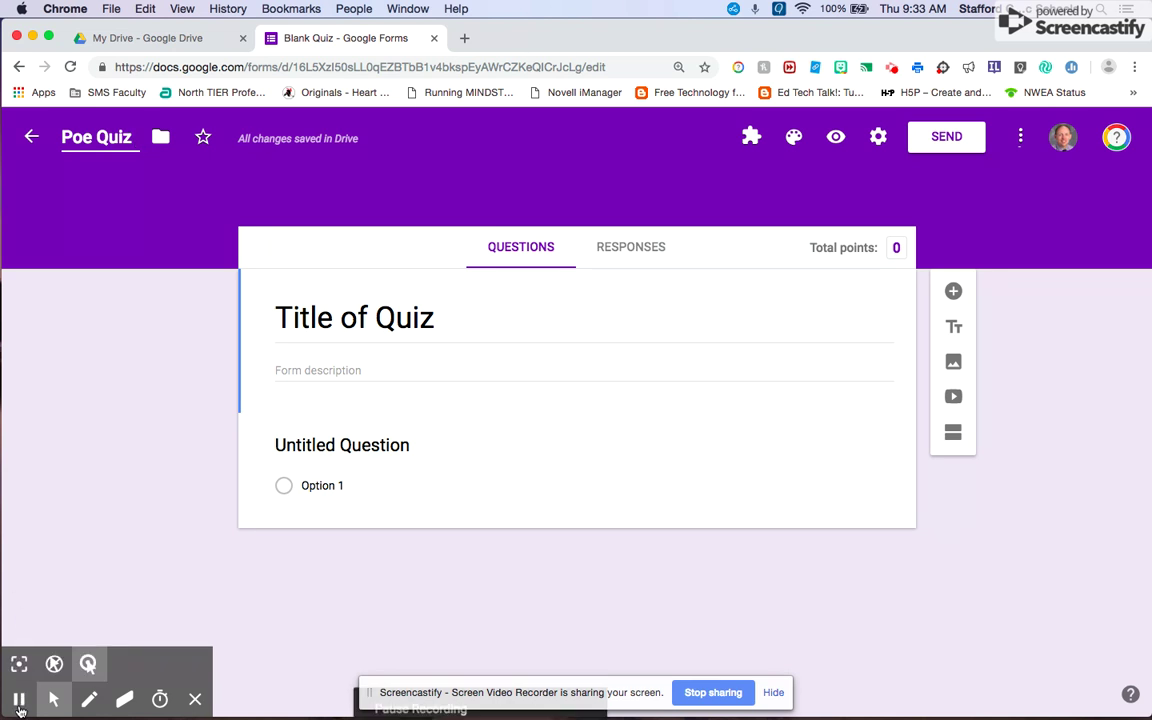
pyautogui.click(20, 700)
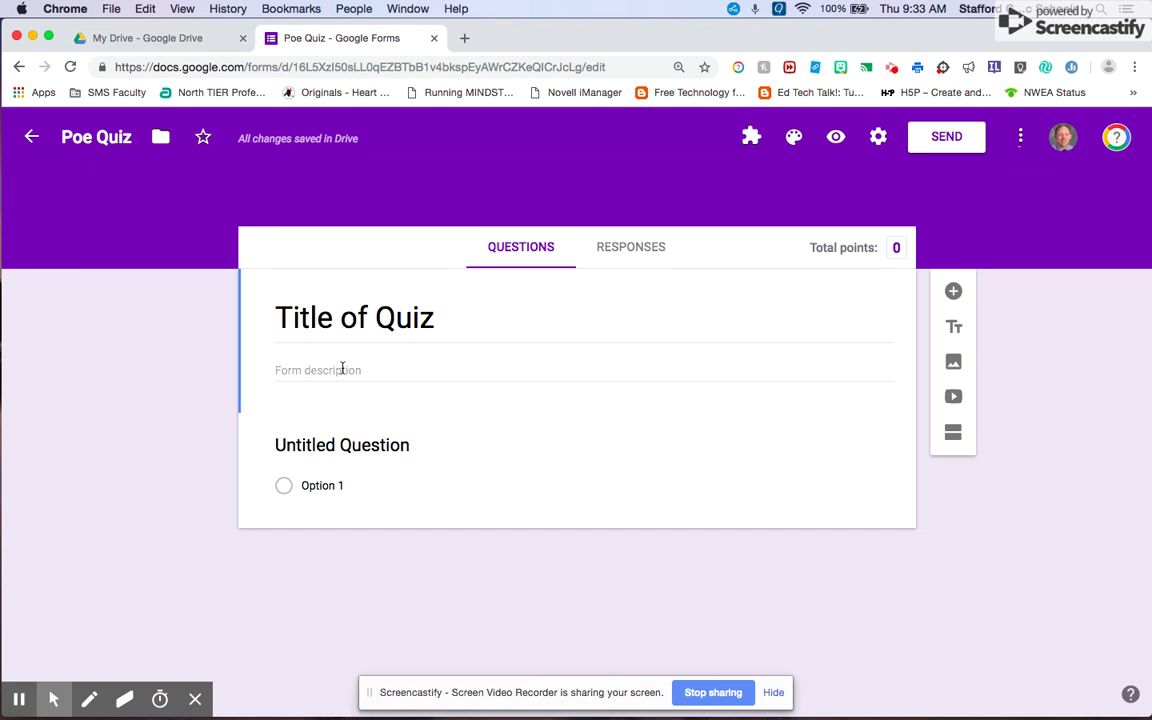
# Open the untitled question for editing and review the question types available for it
pyautogui.click(331, 446)
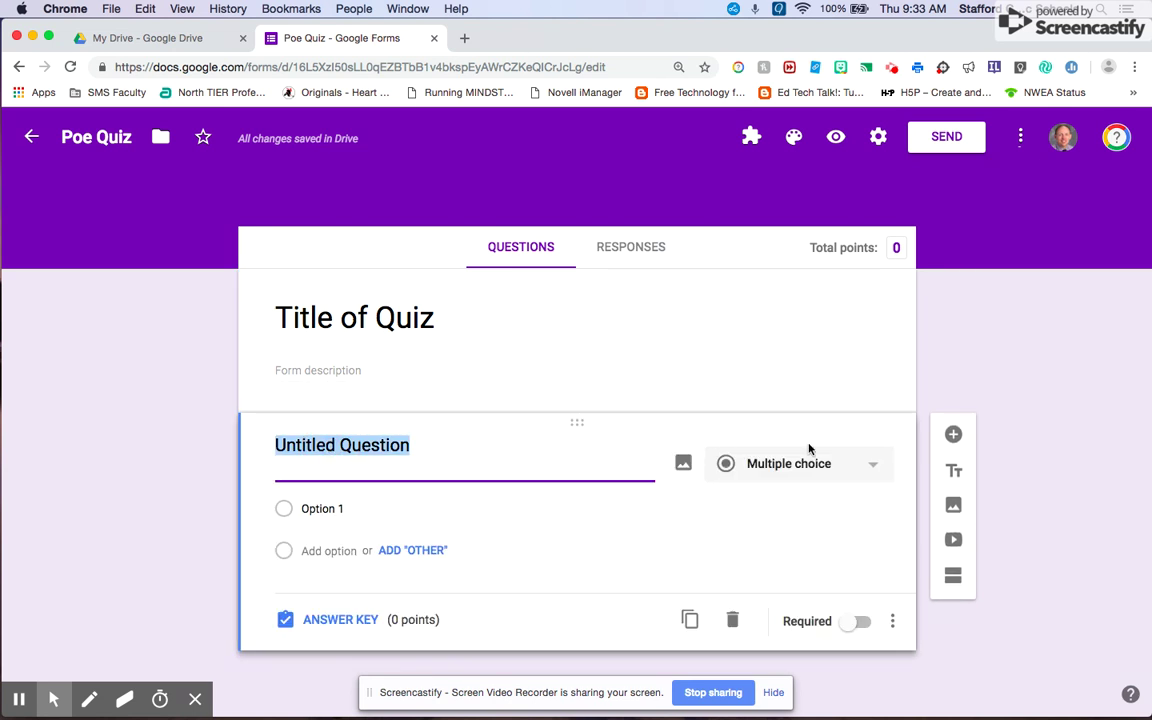
pyautogui.click(872, 464)
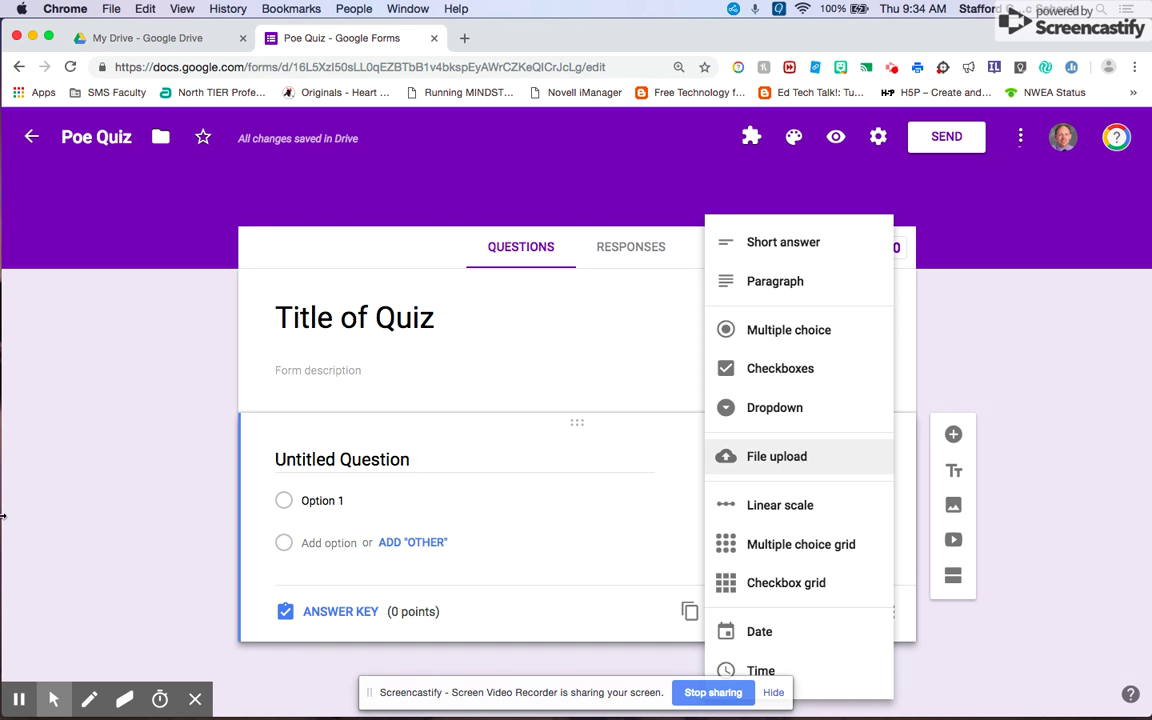
pyautogui.click(16, 706)
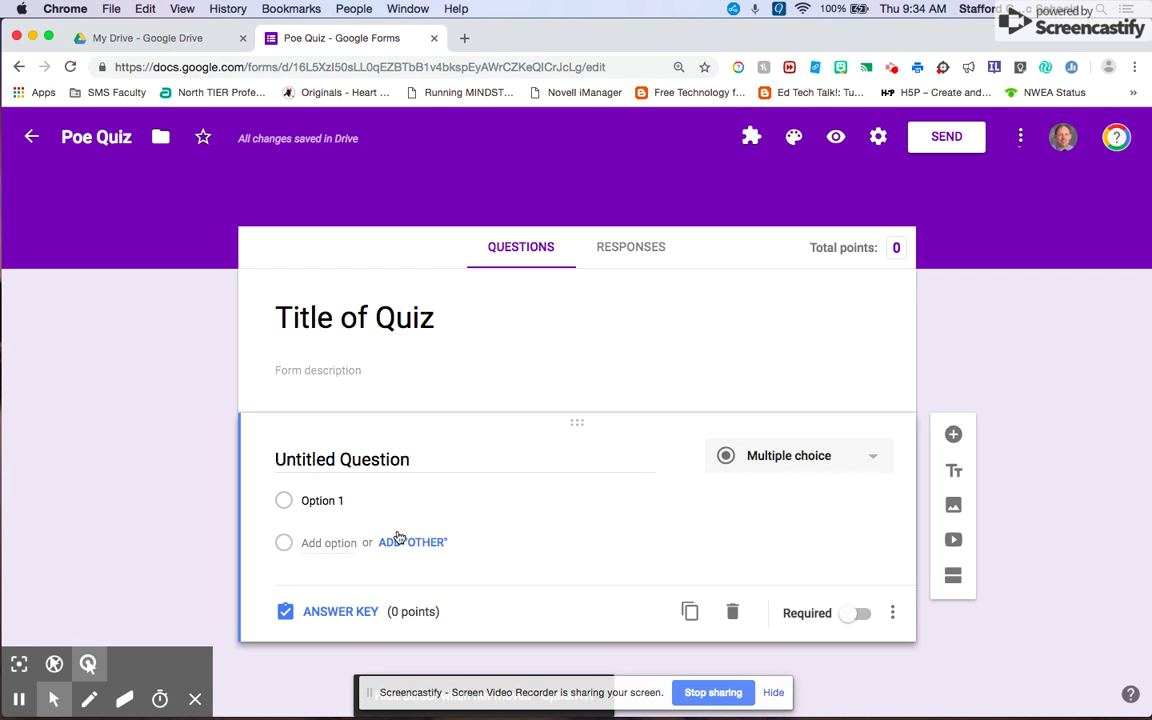
# Enter "Where was Poe born?" as the text of the multiple-choice question
pyautogui.click(416, 463)
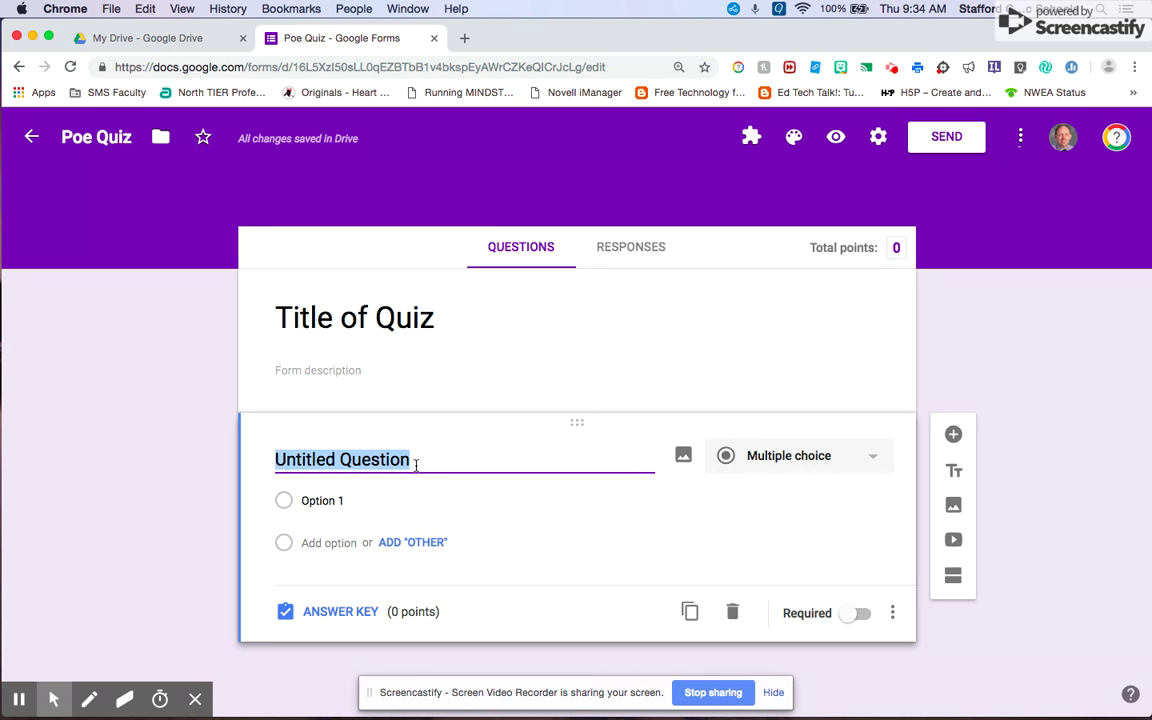
pyautogui.write('Where was Poe ')
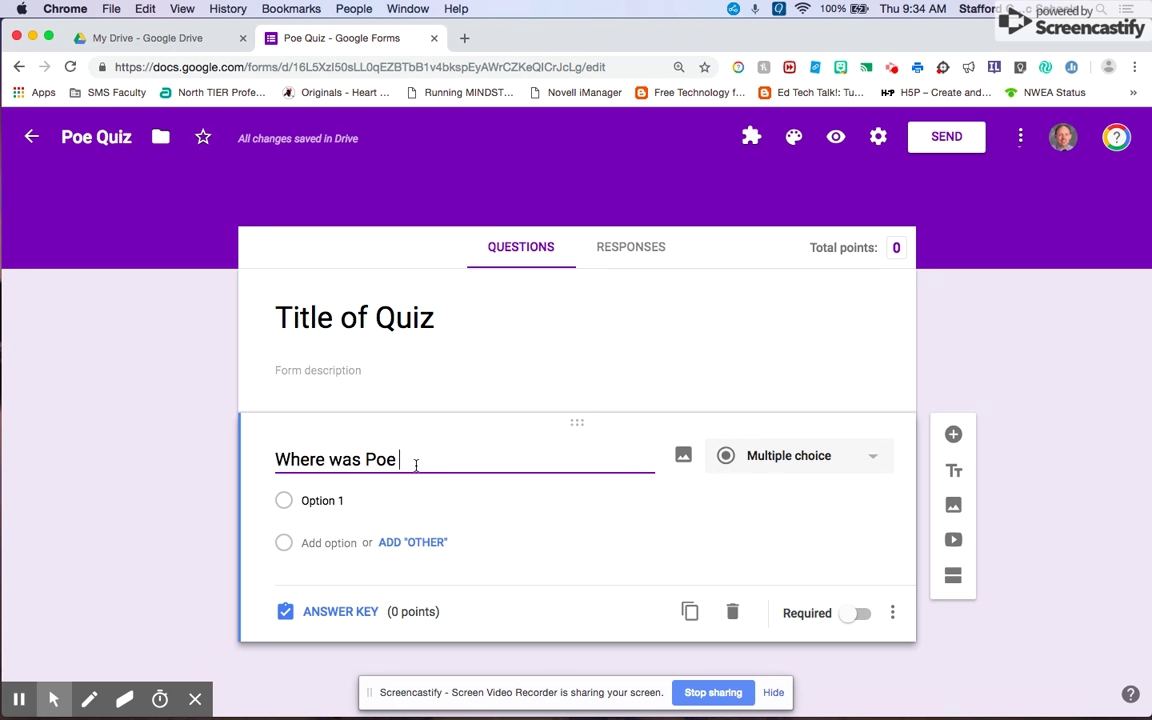
pyautogui.write('born?')
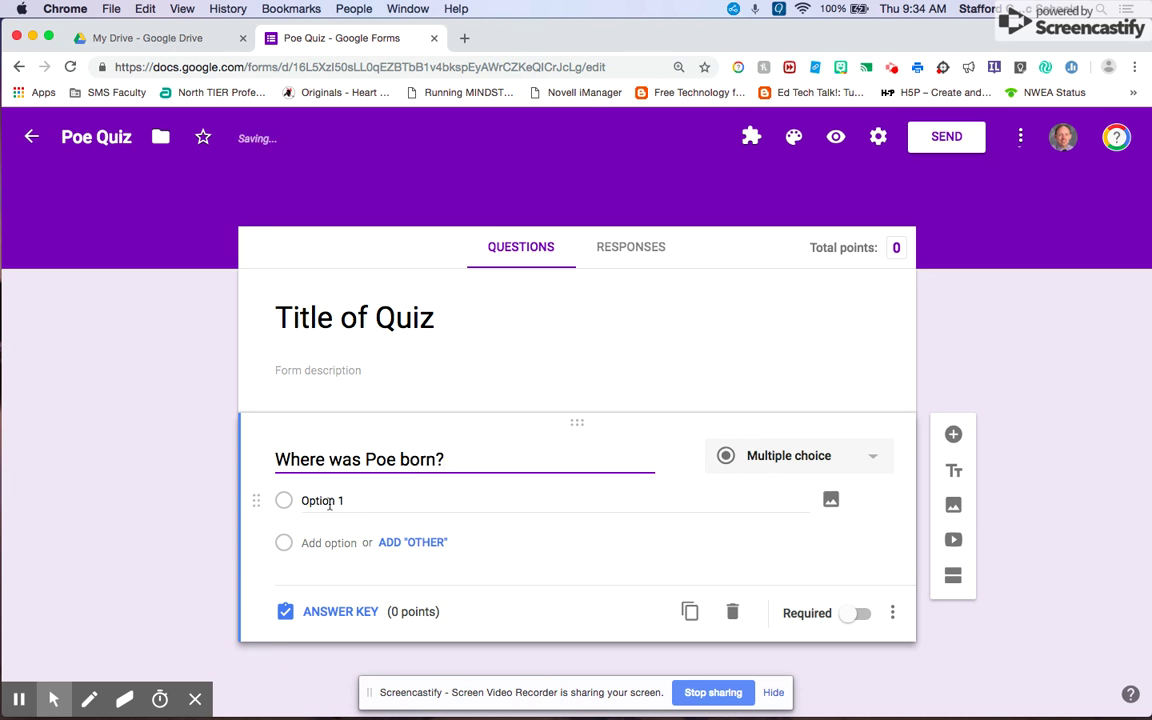
# Set the first answer option of the Poe birthplace question to "Baltimore"
pyautogui.click(329, 503)
pyautogui.write('BAl')
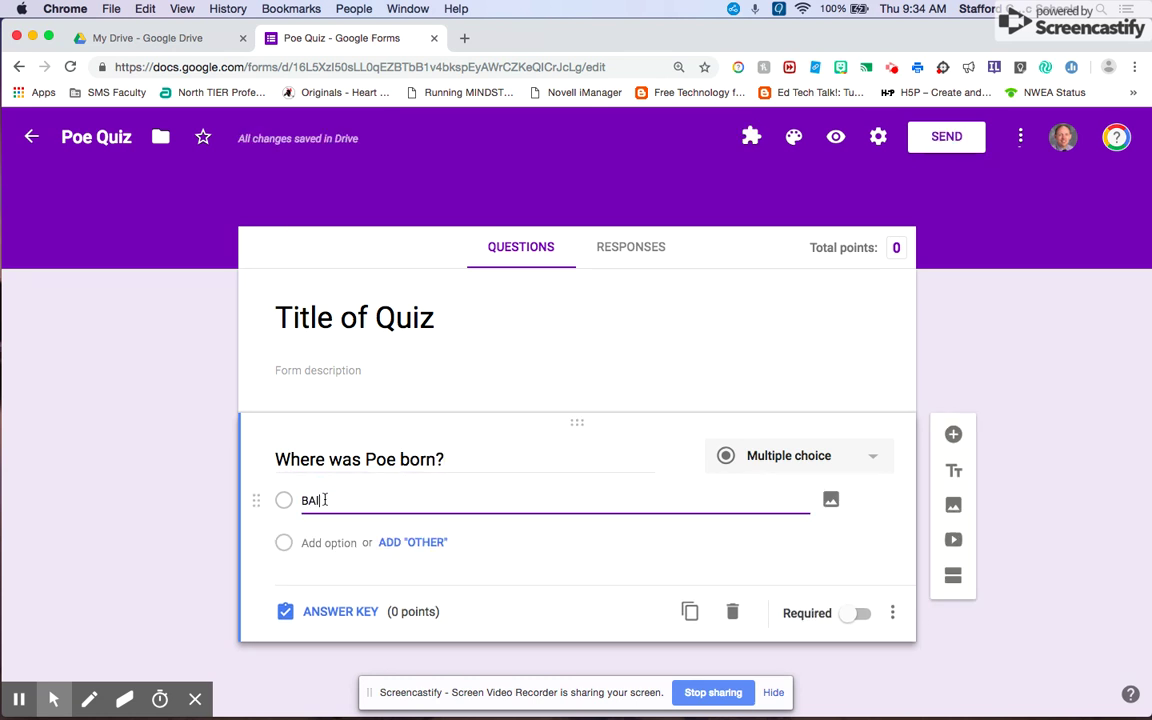
pyautogui.write('ti')
pyautogui.press('BackSpace')
pyautogui.press('BackSpace')
pyautogui.press('BackSpace')
pyautogui.press('BackSpace')
pyautogui.write('atlim')
pyautogui.press('BackSpace')
pyautogui.press('BackSpace')
pyautogui.press('BackSpace')
pyautogui.press('BackSpace')
pyautogui.write('ltimore')
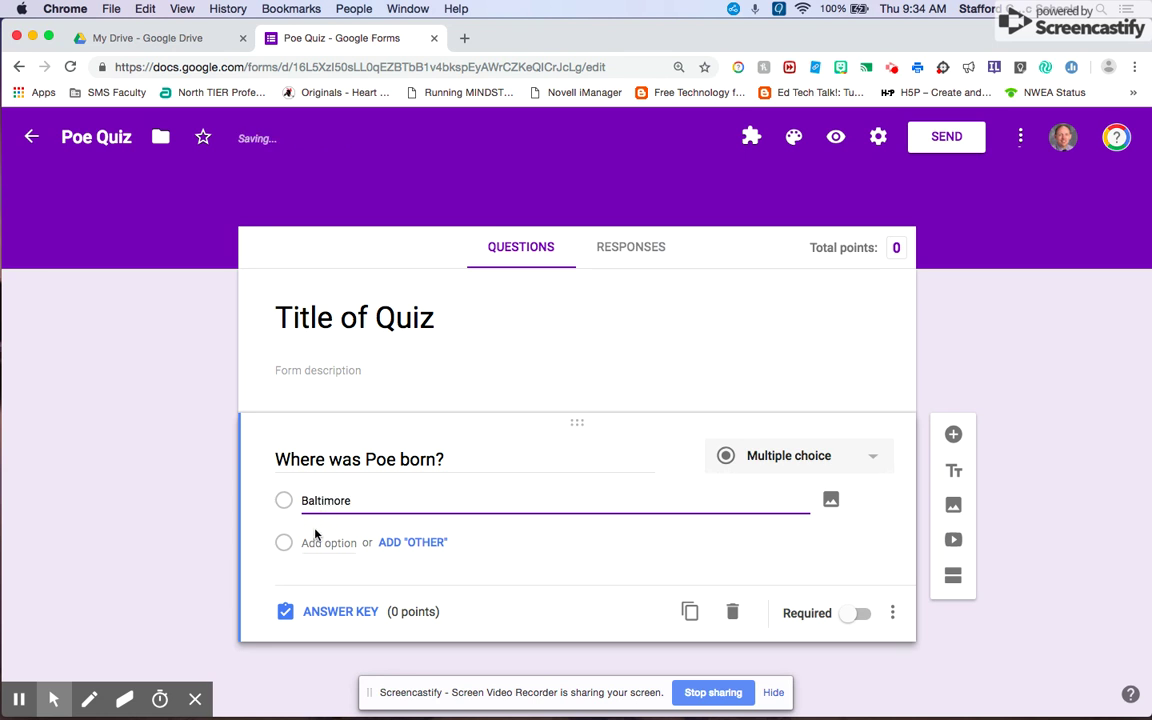
# Add "Richmond" and "Boston" as the second and third answer options
pyautogui.click(318, 542)
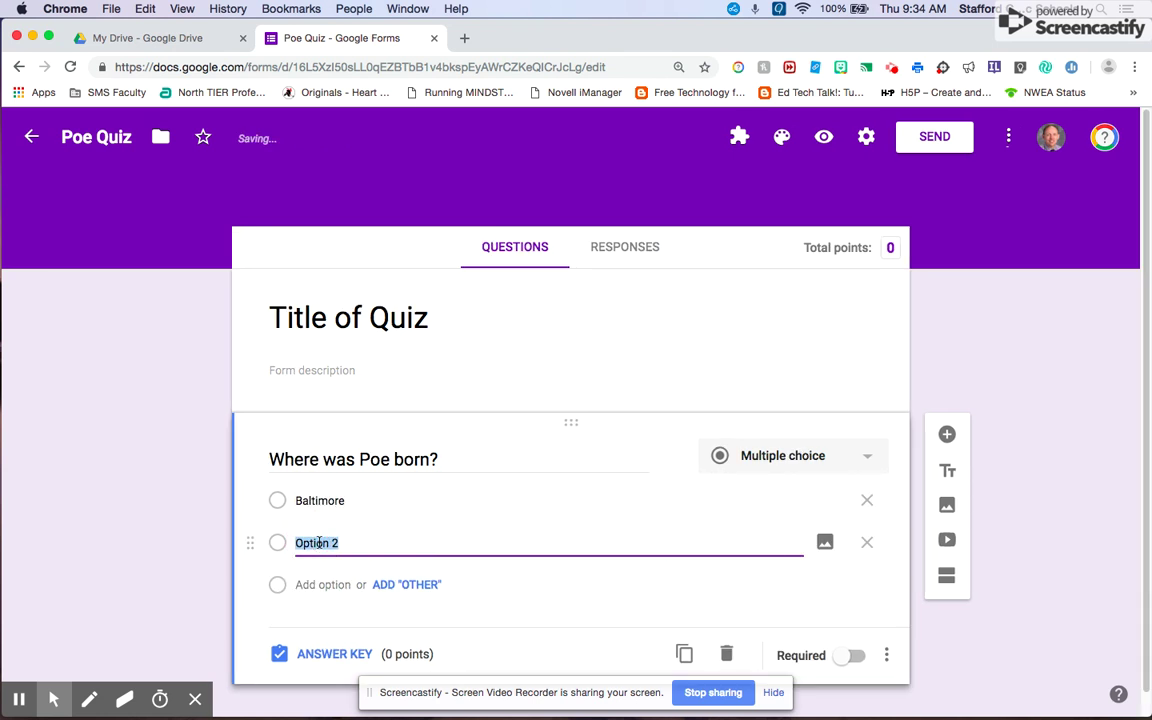
pyautogui.write('Richm')
pyautogui.press('BackSpace')
pyautogui.press('BackSpace')
pyautogui.press('BackSpace')
pyautogui.press('BackSpace')
pyautogui.write('ichmond')
pyautogui.click(305, 583)
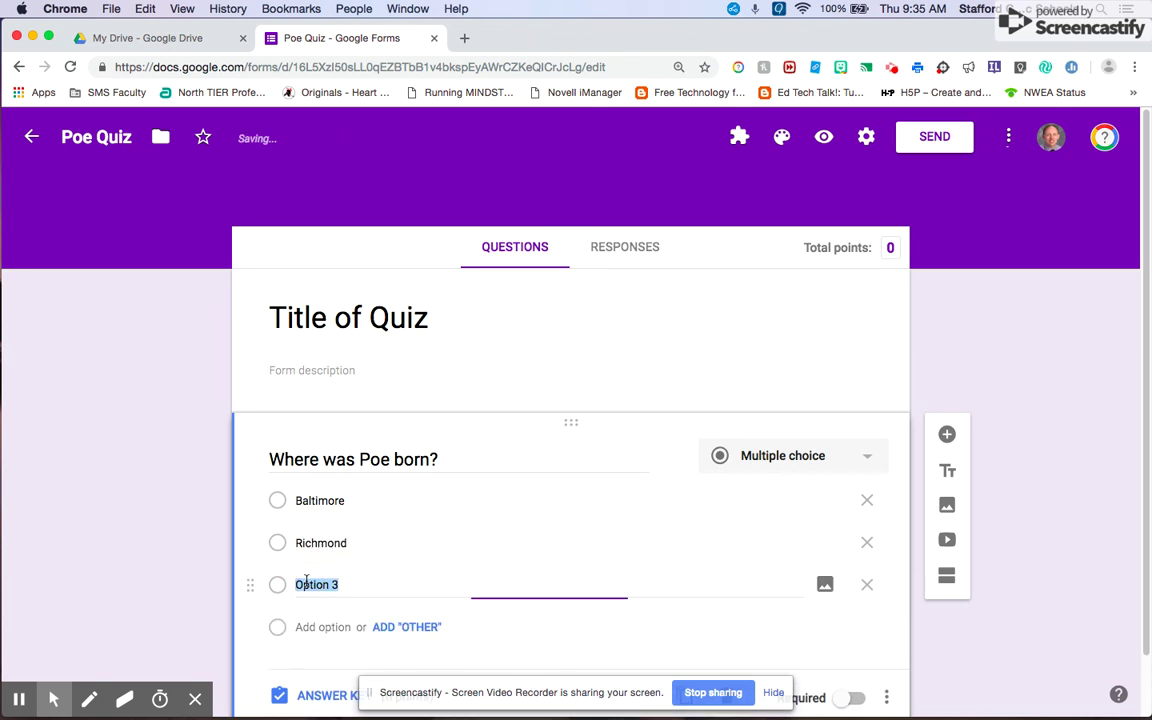
pyautogui.write('Boston')
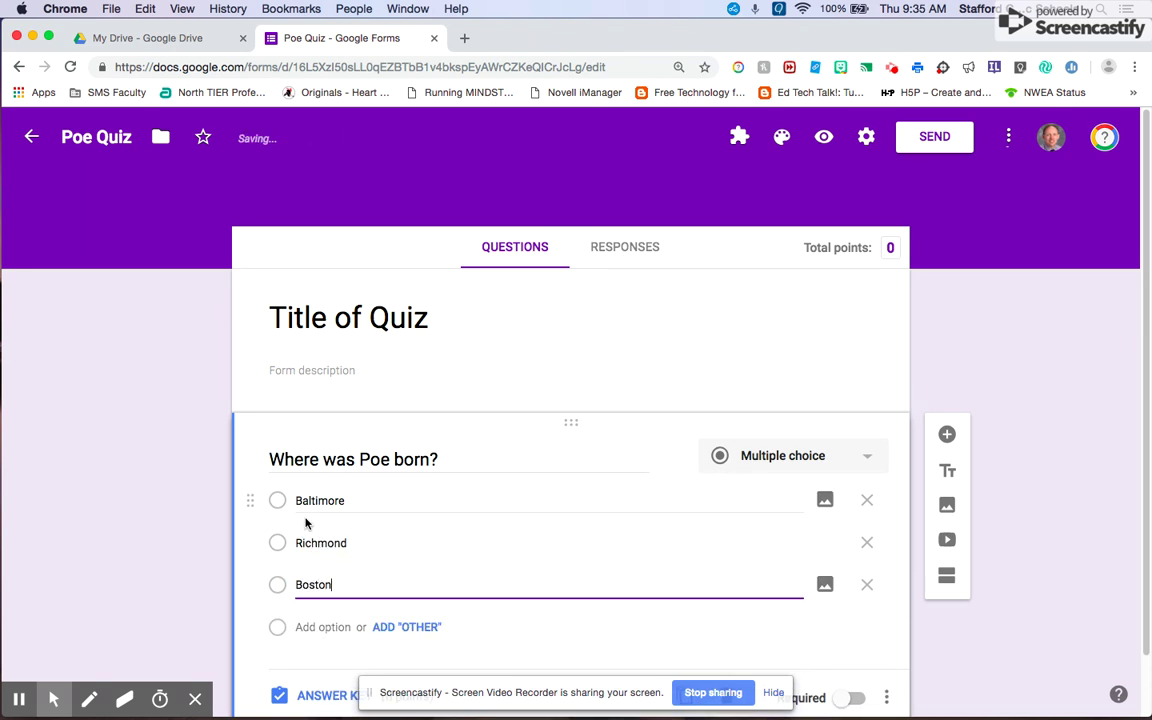
pyautogui.click(18, 702)
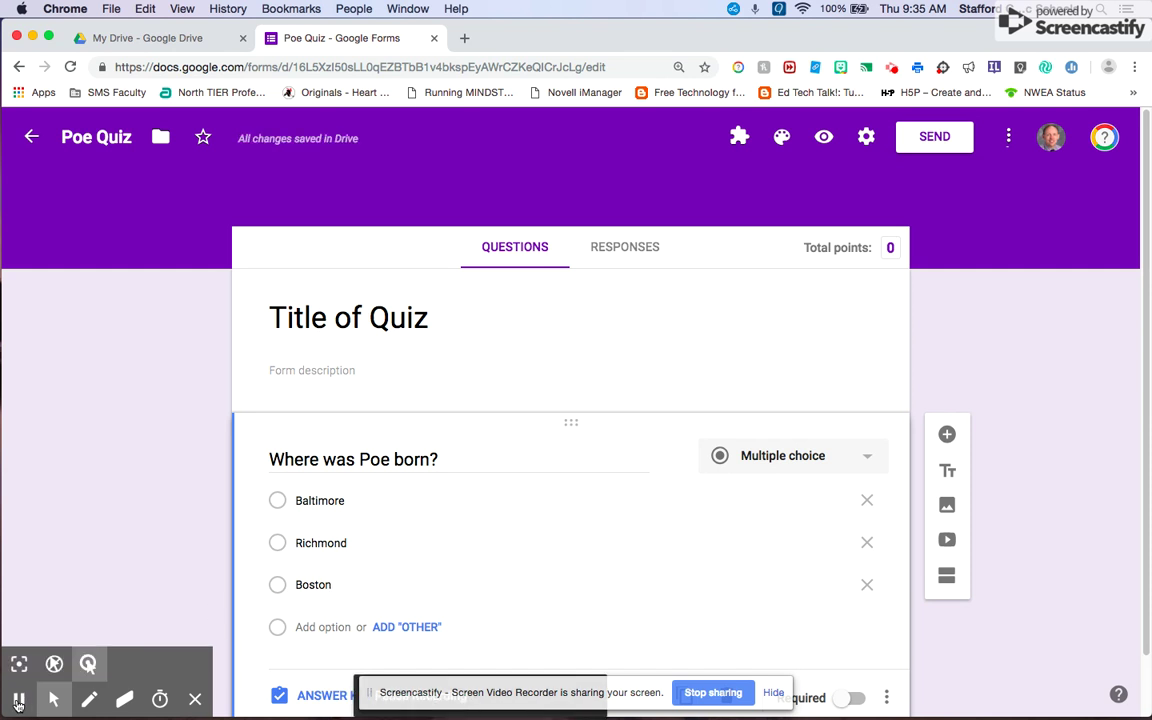
# In the question's answer key, mark Boston as the correct answer and set its value to 1 point
pyautogui.click(280, 590)
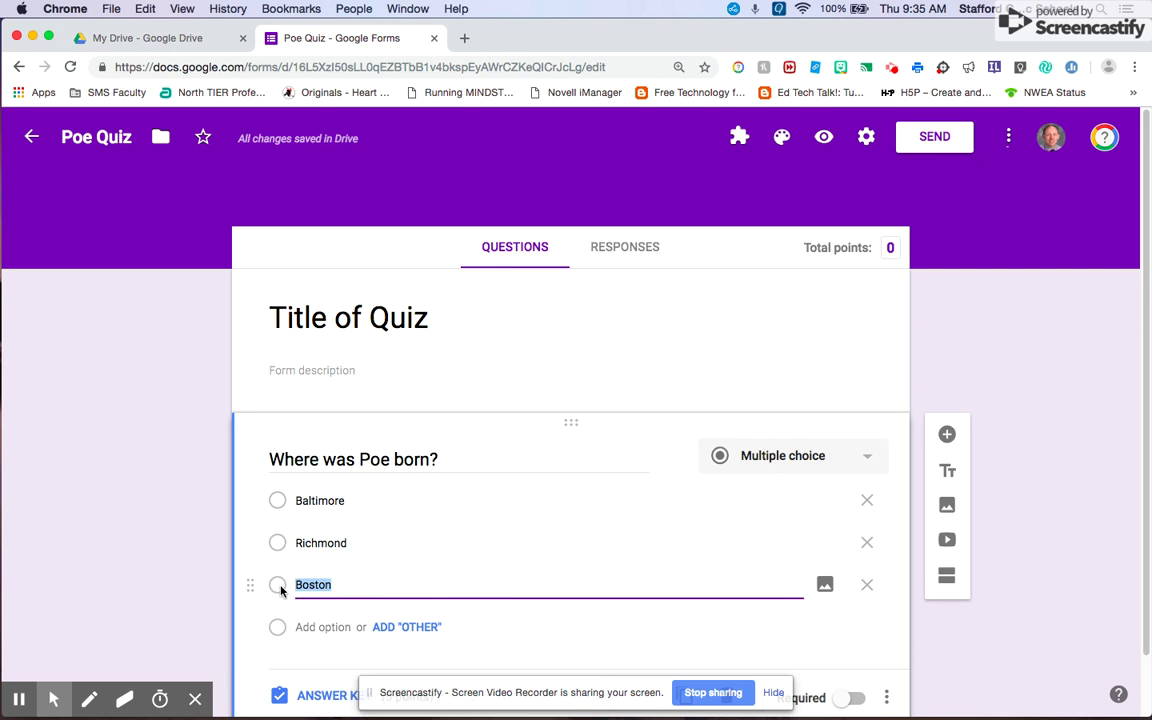
pyautogui.click(326, 696)
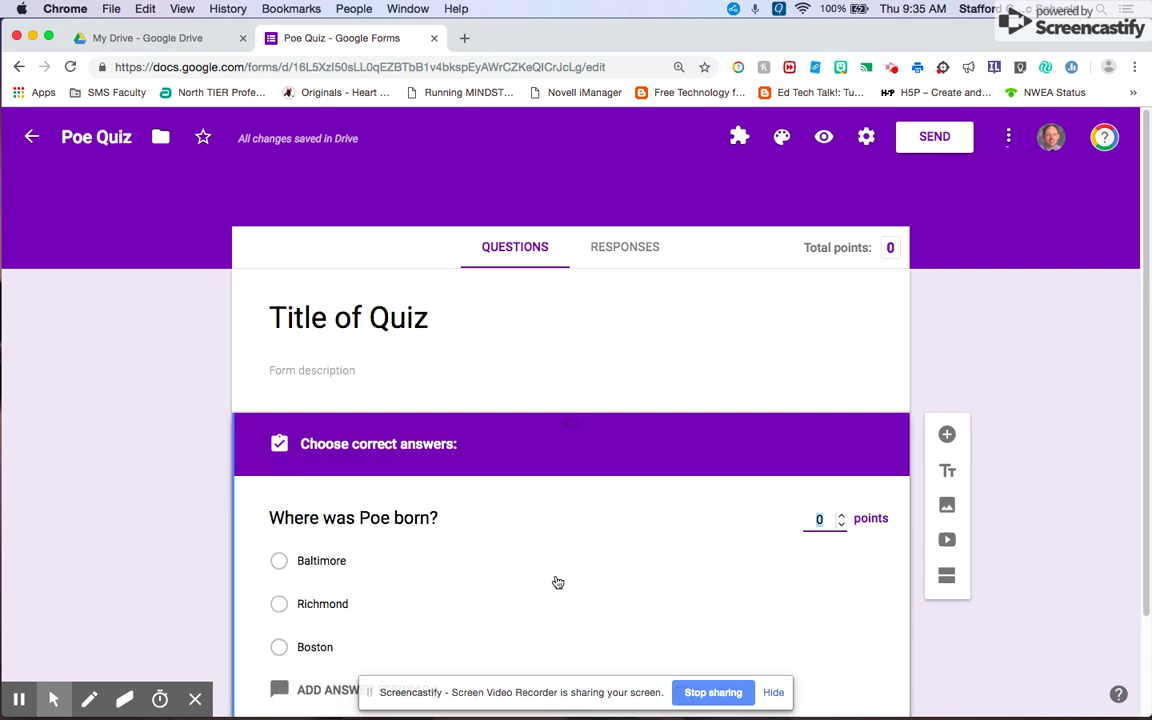
pyautogui.scroll(-3, 558, 581)
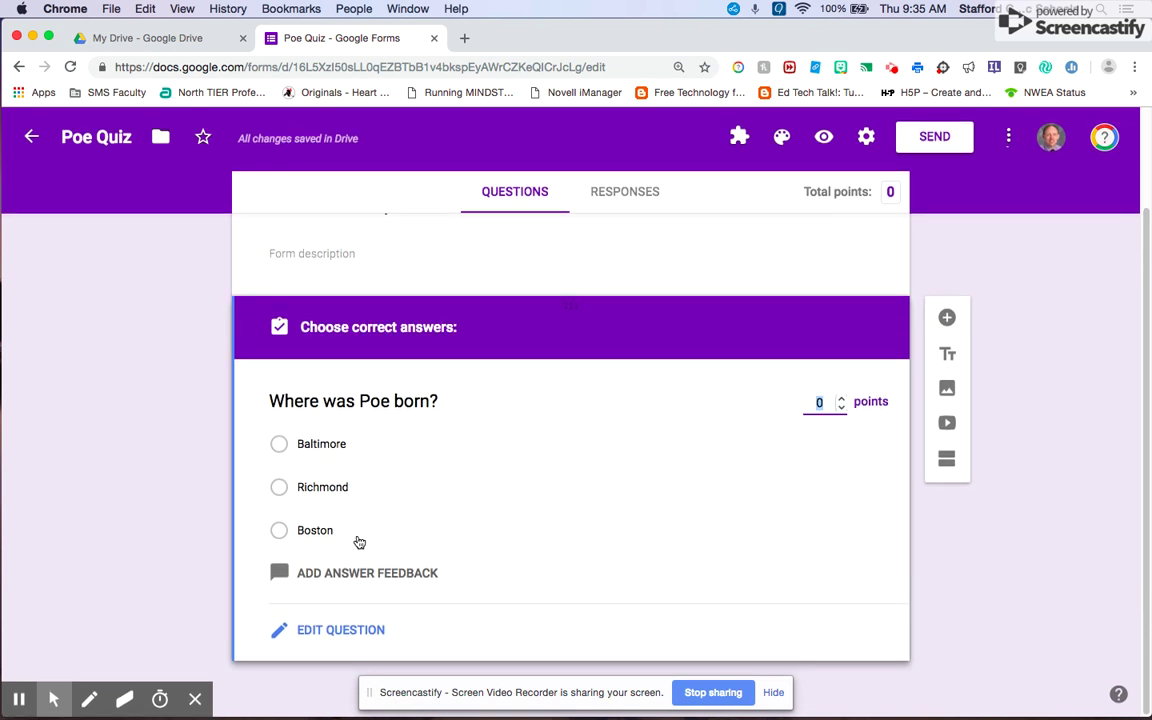
pyautogui.click(279, 532)
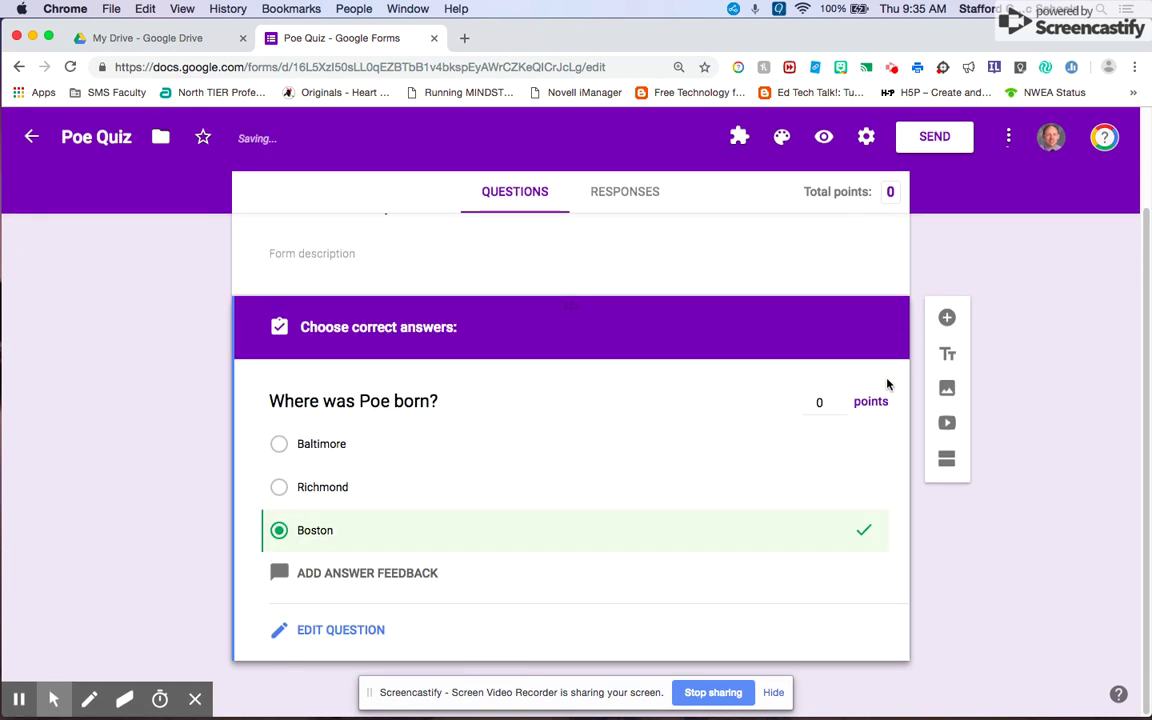
pyautogui.click(840, 399)
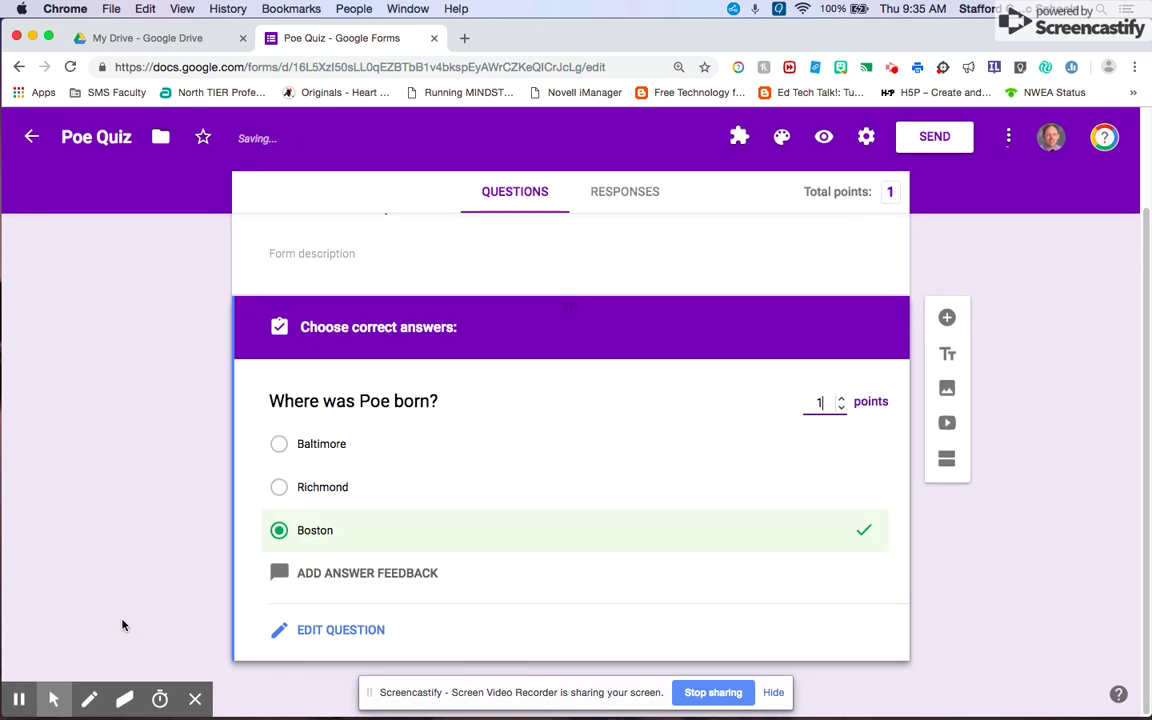
pyautogui.click(20, 702)
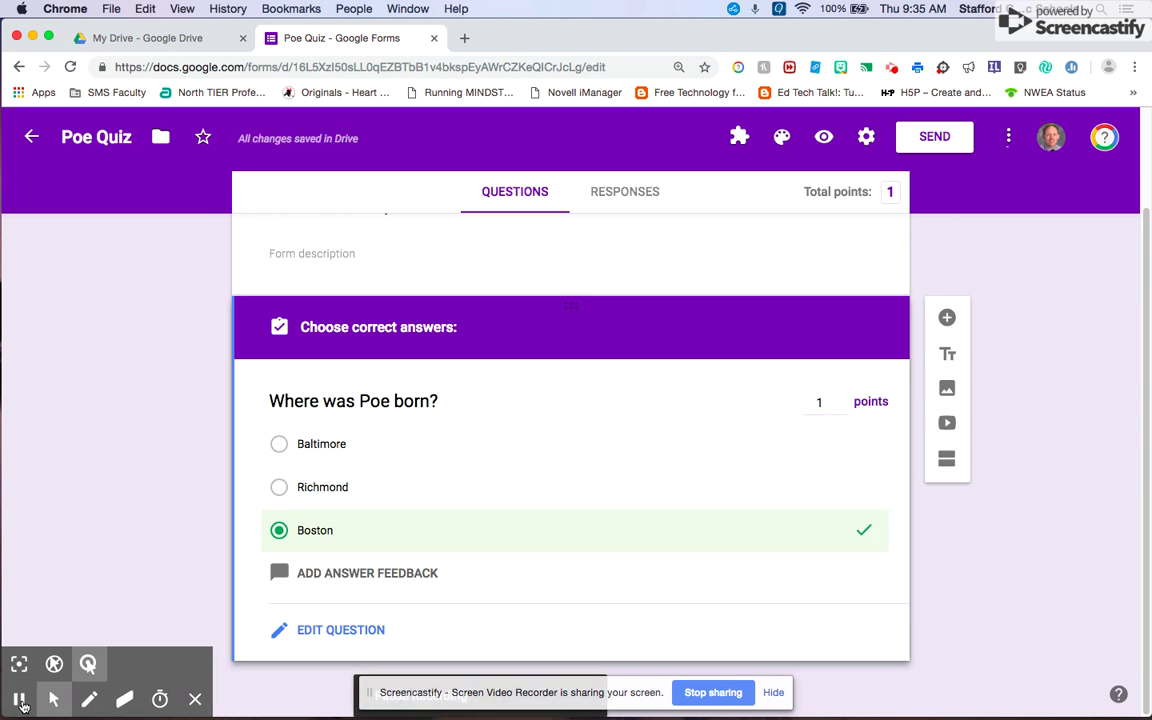
# Add the answer feedback "Refer to chapter 3" for incorrect answers to the Poe birthplace question
pyautogui.click(425, 576)
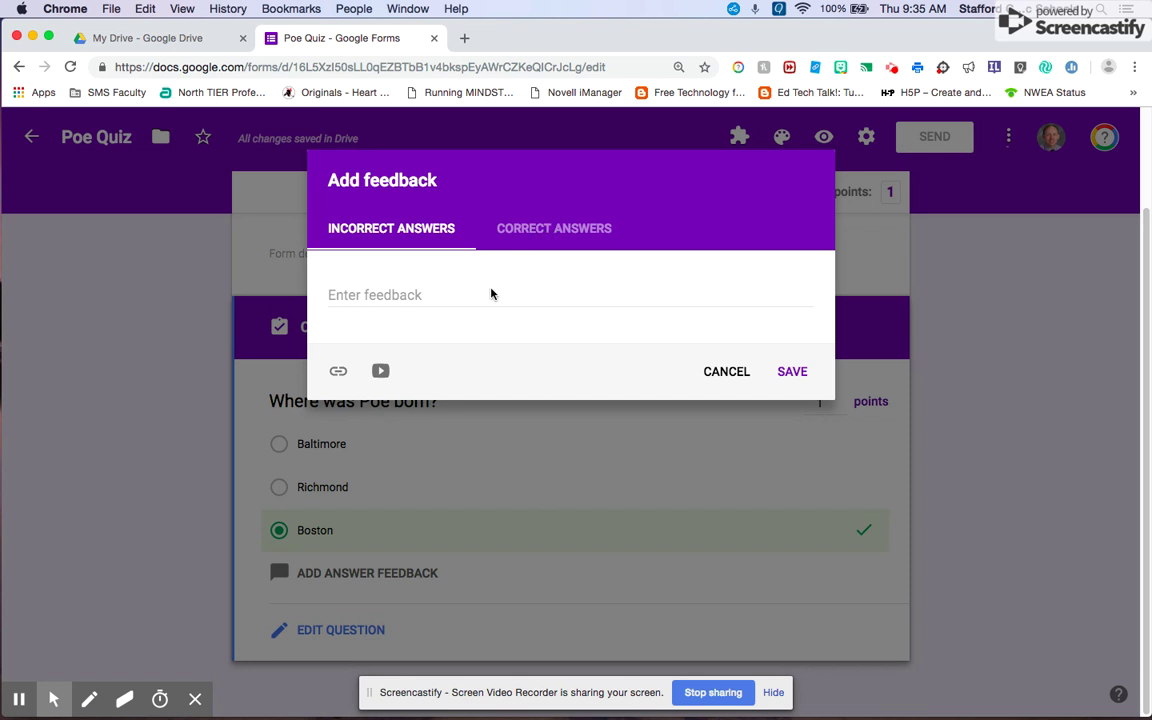
pyautogui.click(413, 294)
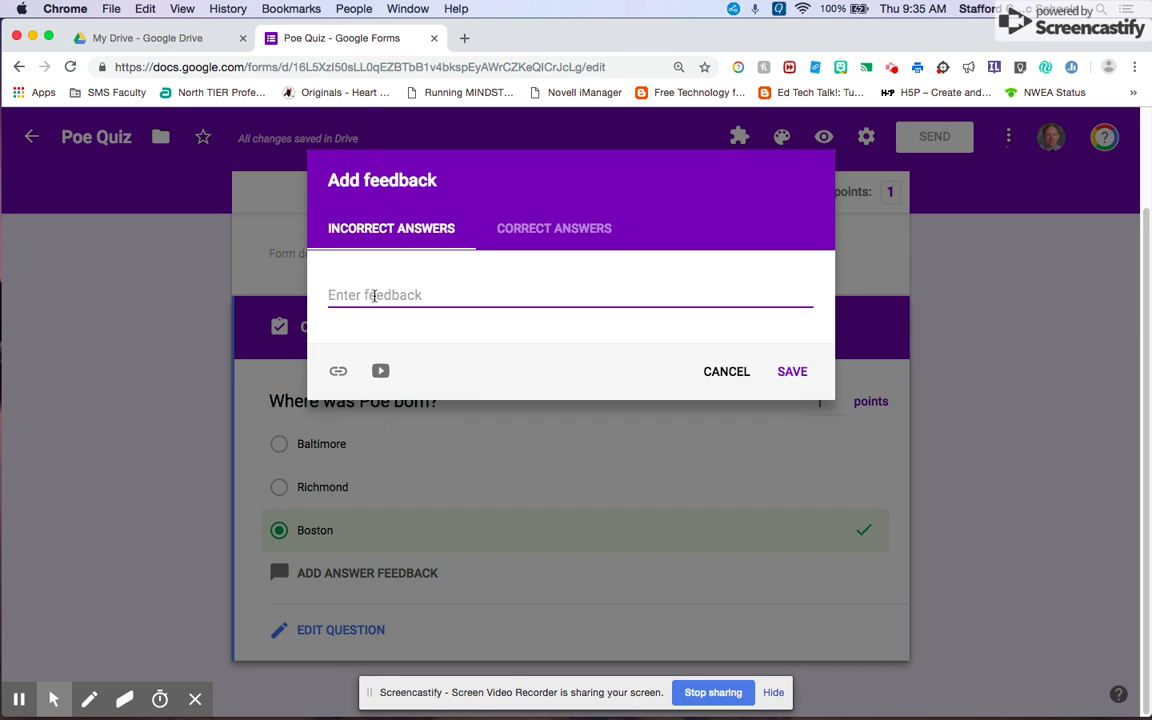
pyautogui.write('Refer to ha')
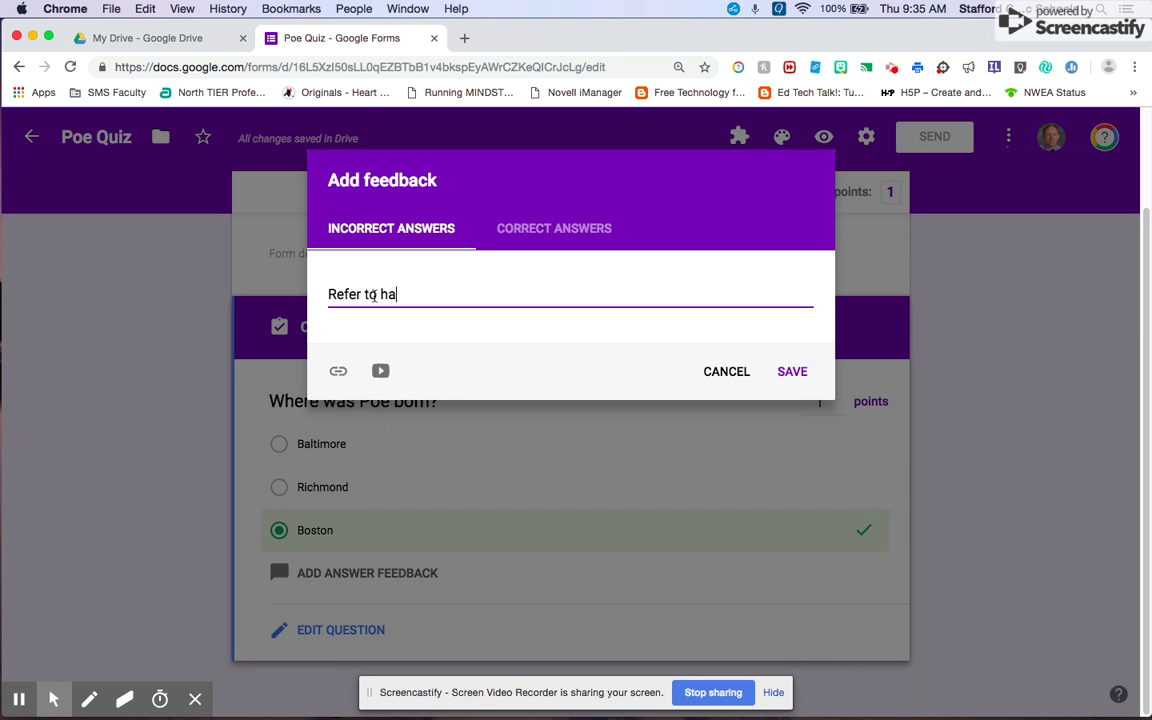
pyautogui.press('BackSpace')
pyautogui.press('BackSpace')
pyautogui.write('cati')
pyautogui.press('BackSpace')
pyautogui.press('BackSpace')
pyautogui.press('BackSpace')
pyautogui.write('hapter 3')
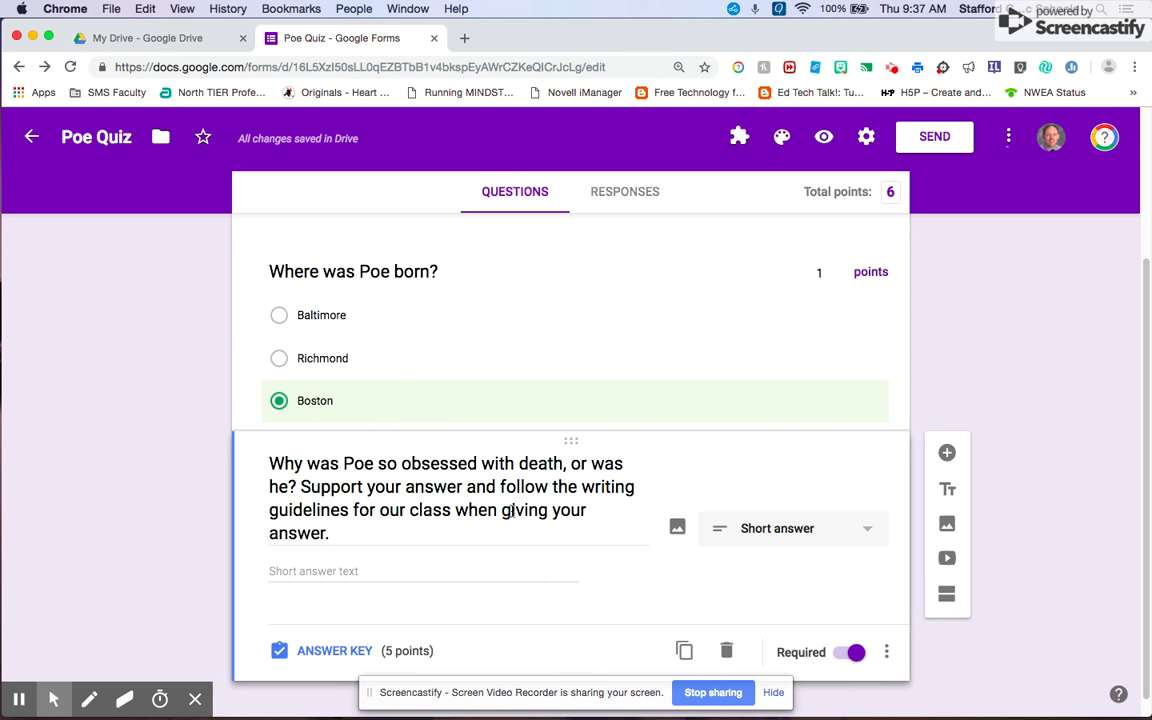
# Open the answer key of the short-answer question about Poe's obsession with death and review its grading options
pyautogui.click(351, 655)
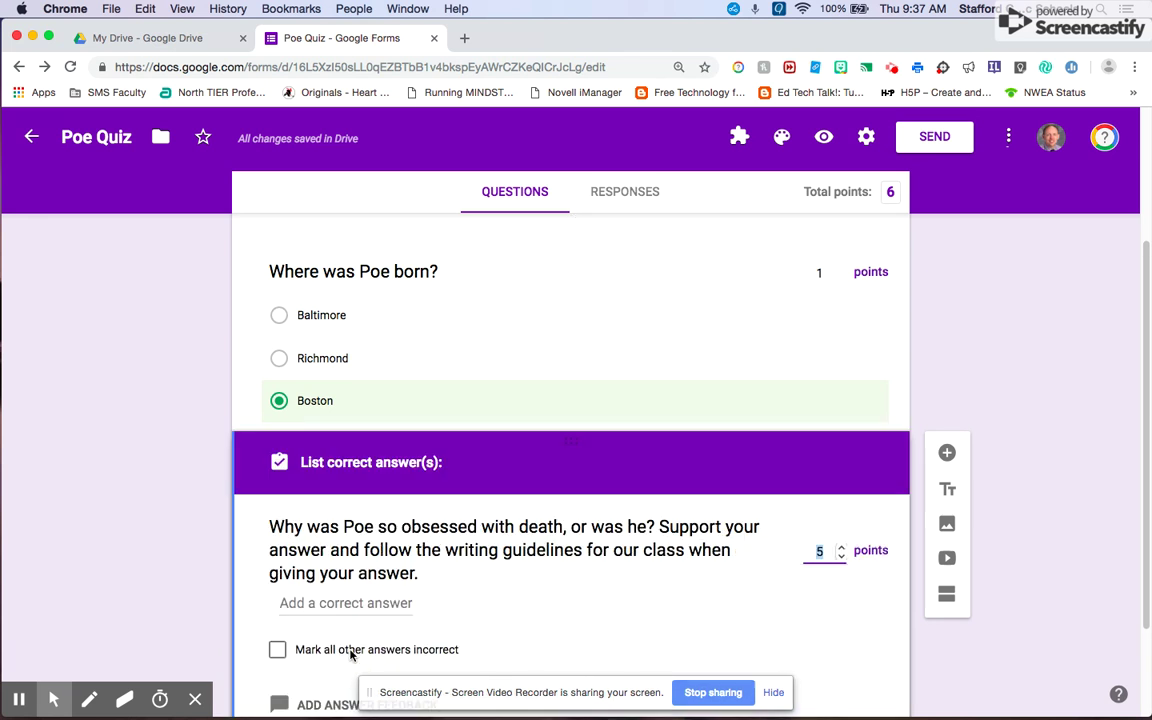
pyautogui.scroll(-2, 959, 676)
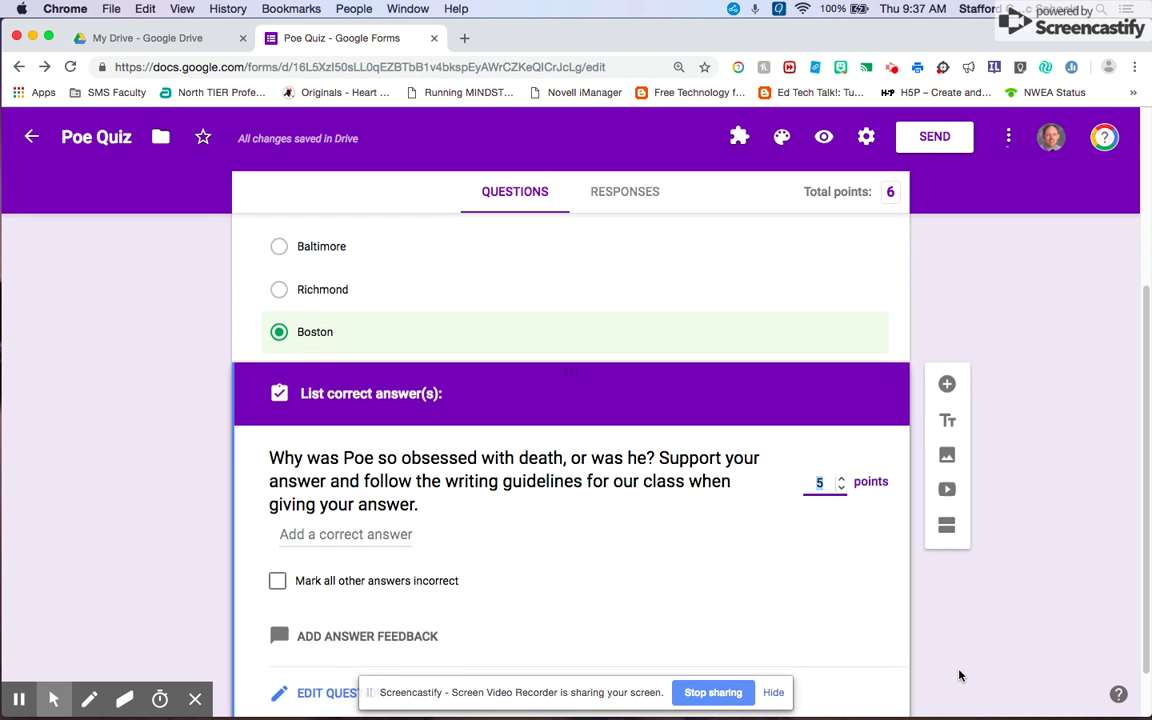
pyautogui.scroll(-1, 959, 676)
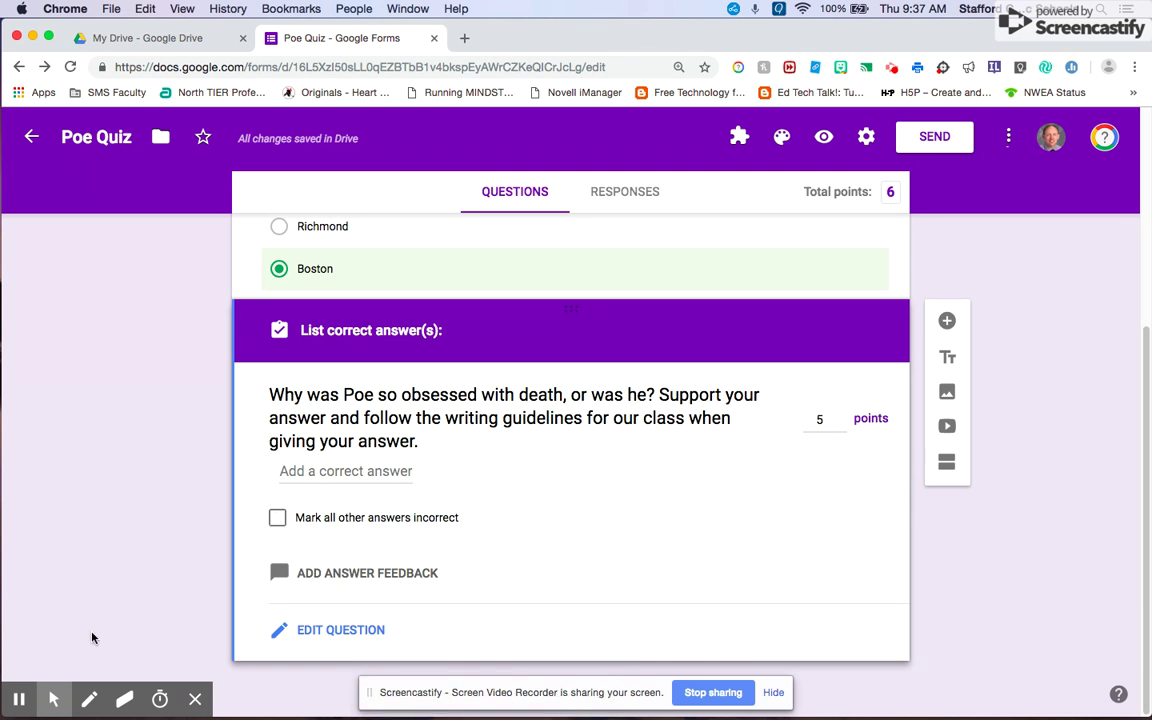
pyautogui.click(19, 700)
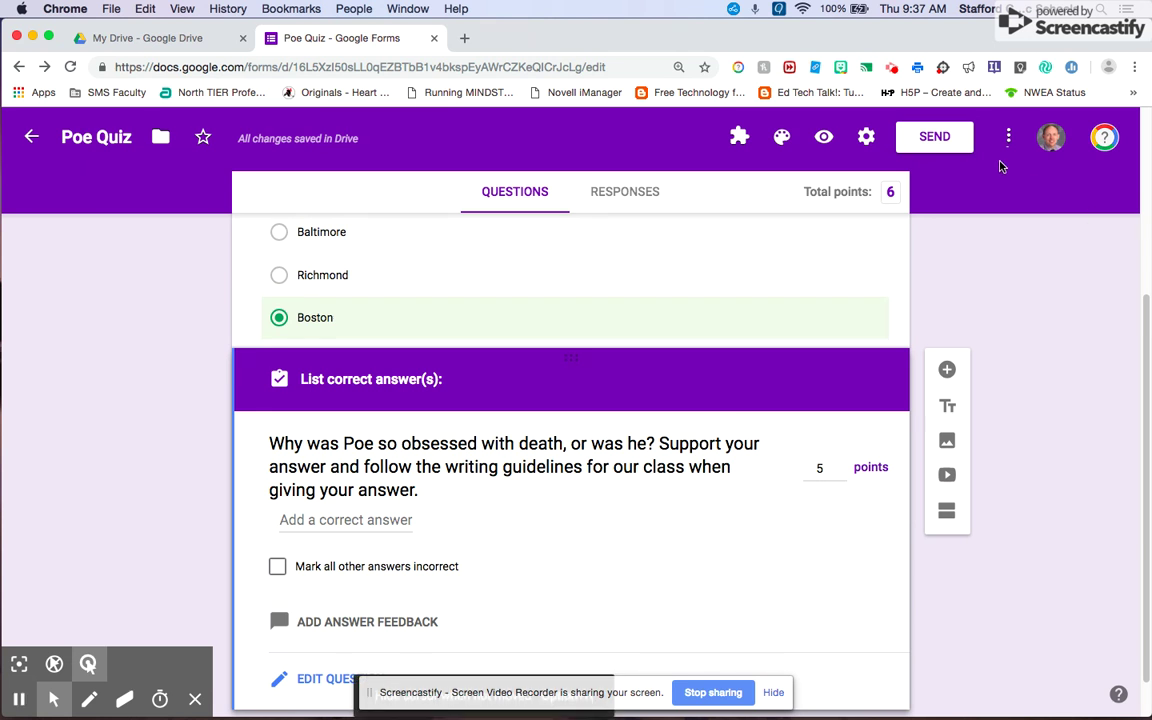
# Open the form preferences to review the default settings for new forms and questions
pyautogui.click(1010, 138)
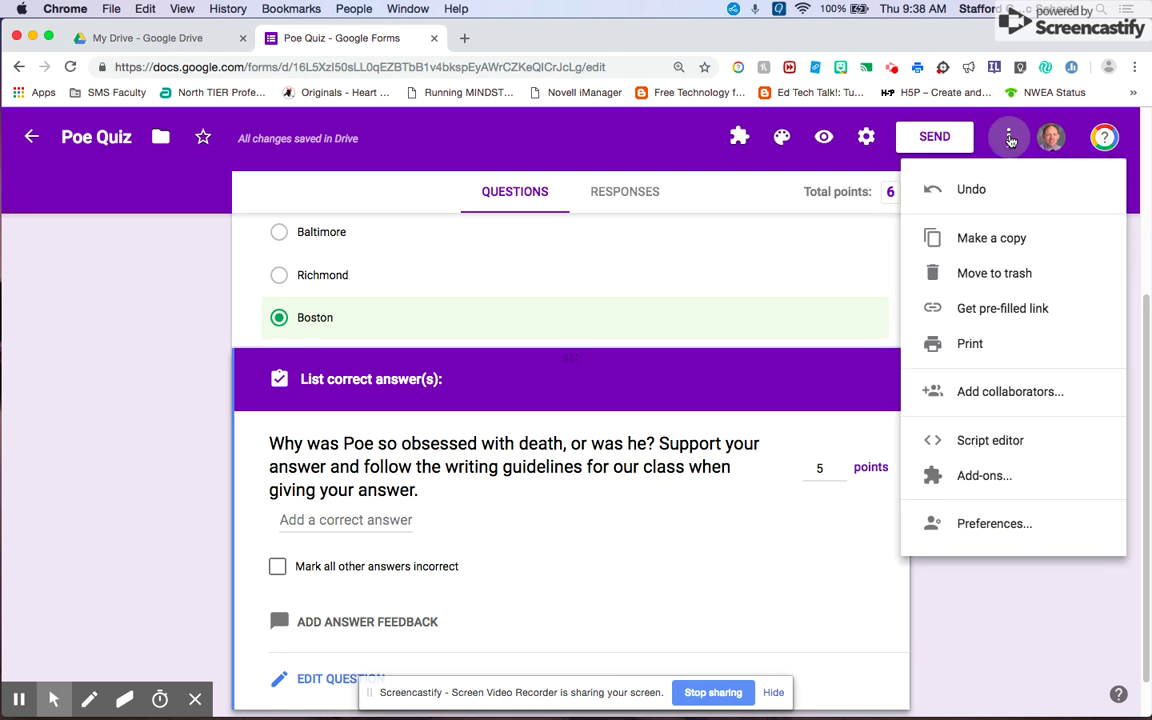
pyautogui.click(1000, 526)
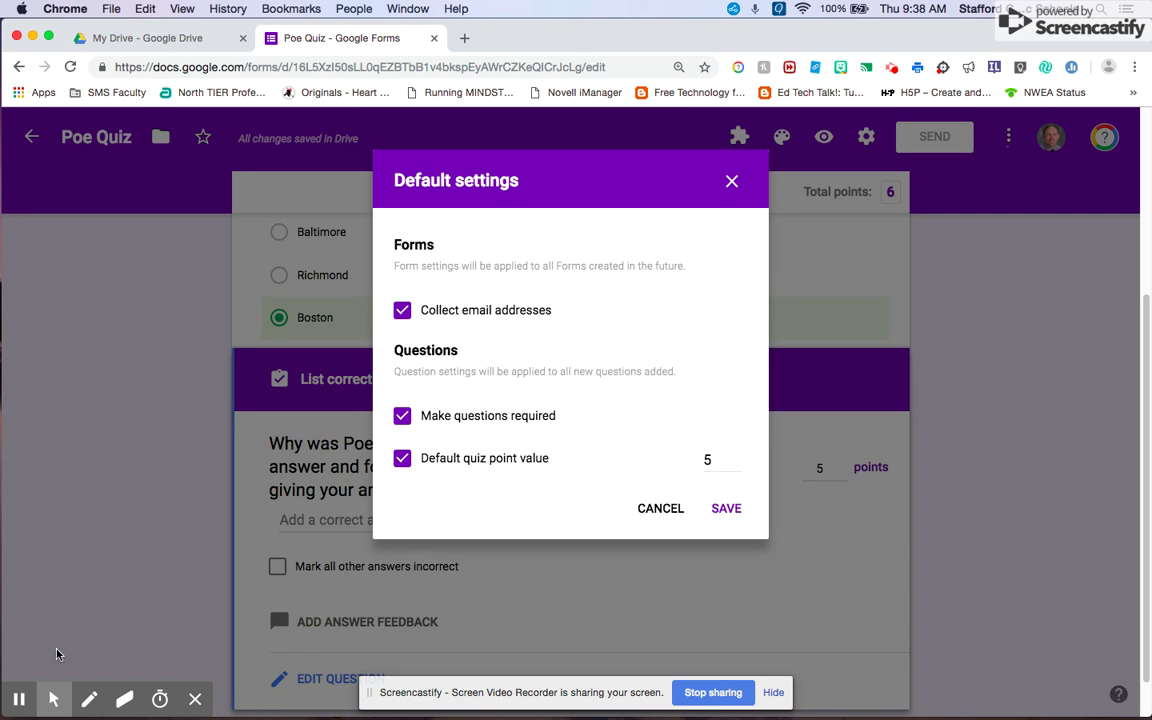
pyautogui.click(19, 700)
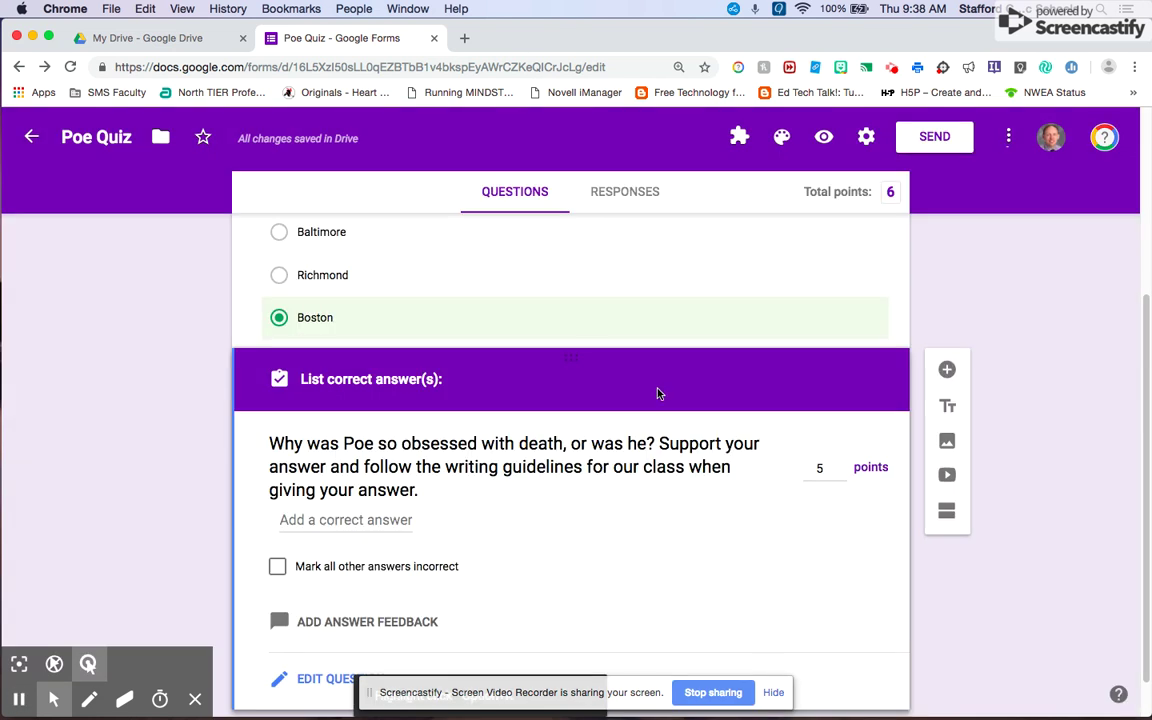
# Open the form's quiz settings and review the grade release and respondent visibility options
pyautogui.click(866, 137)
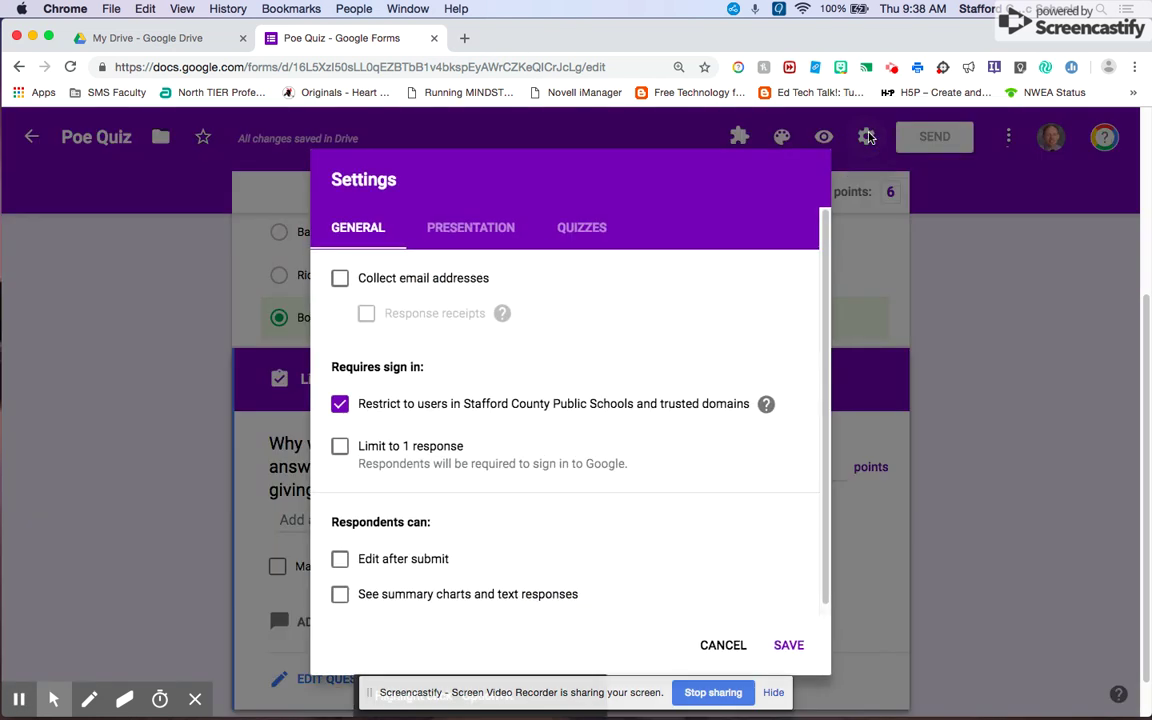
pyautogui.click(582, 228)
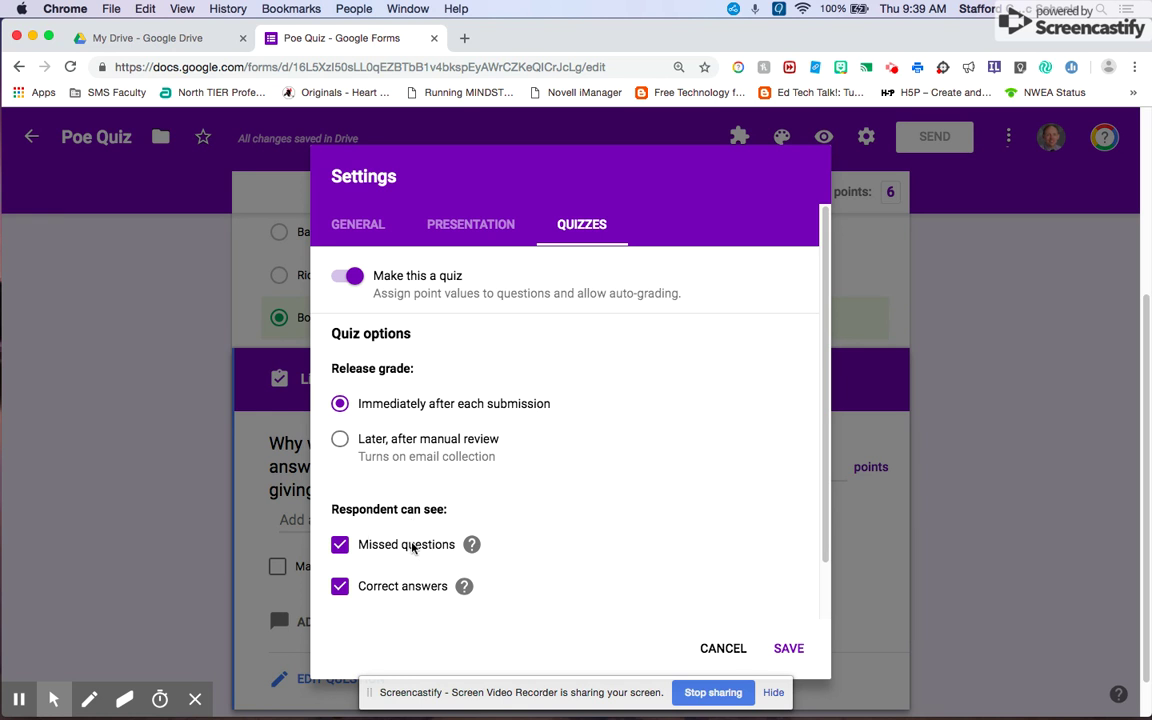
pyautogui.click(19, 699)
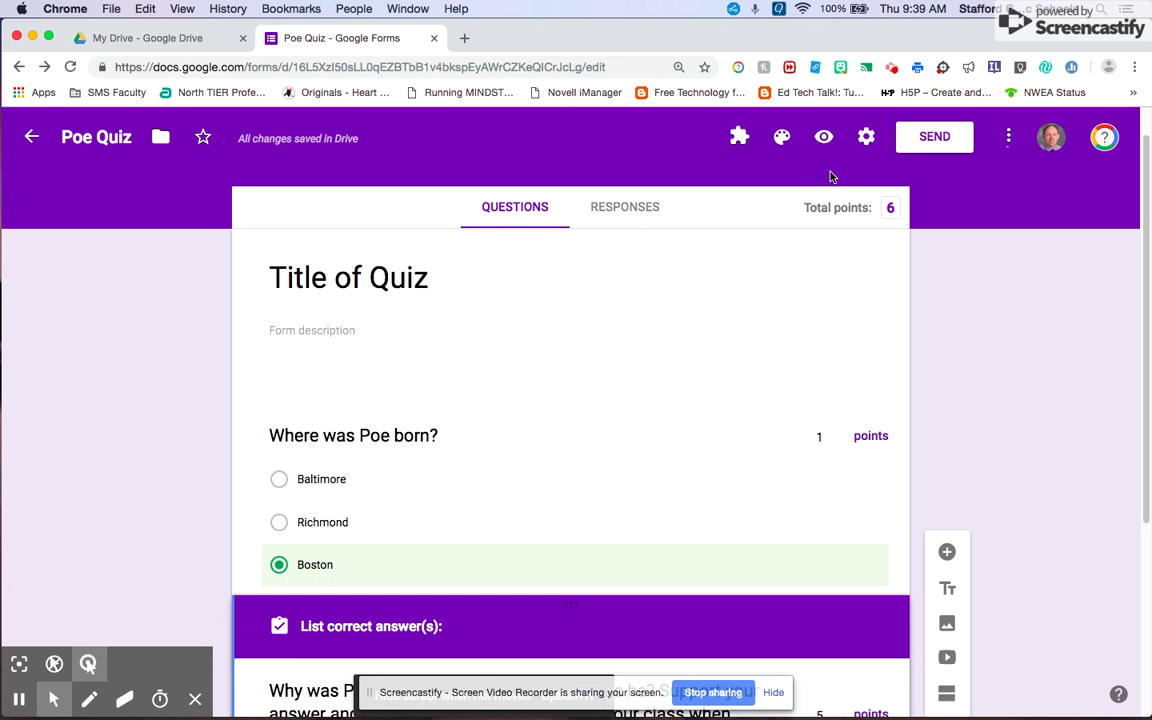
# Preview the Poe quiz as respondents see it, look through both questions and close the preview
pyautogui.click(825, 137)
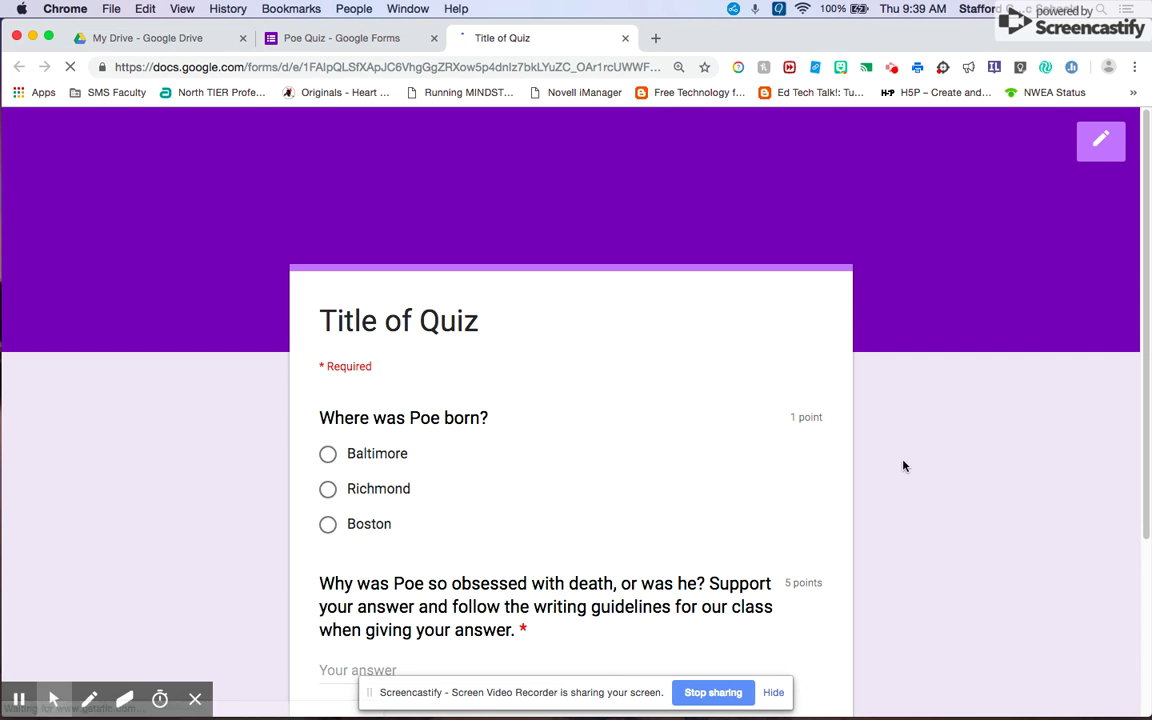
pyautogui.scroll(-5, 921, 470)
pyautogui.scroll(5, 921, 469)
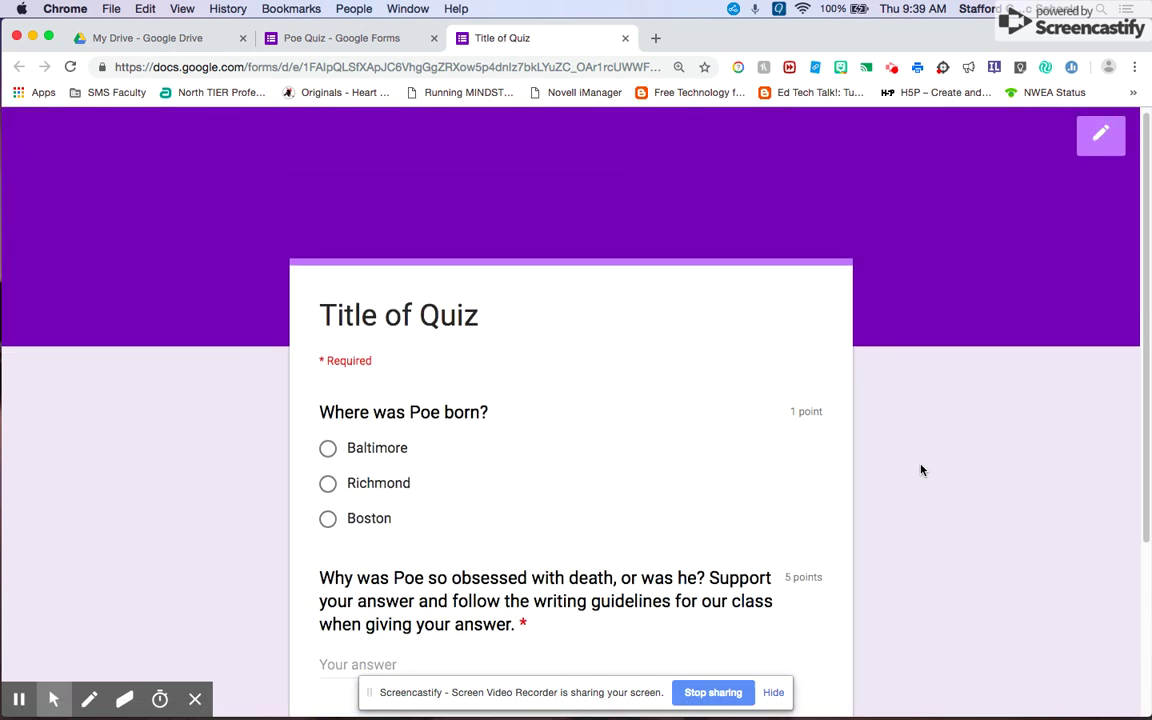
pyautogui.click(625, 38)
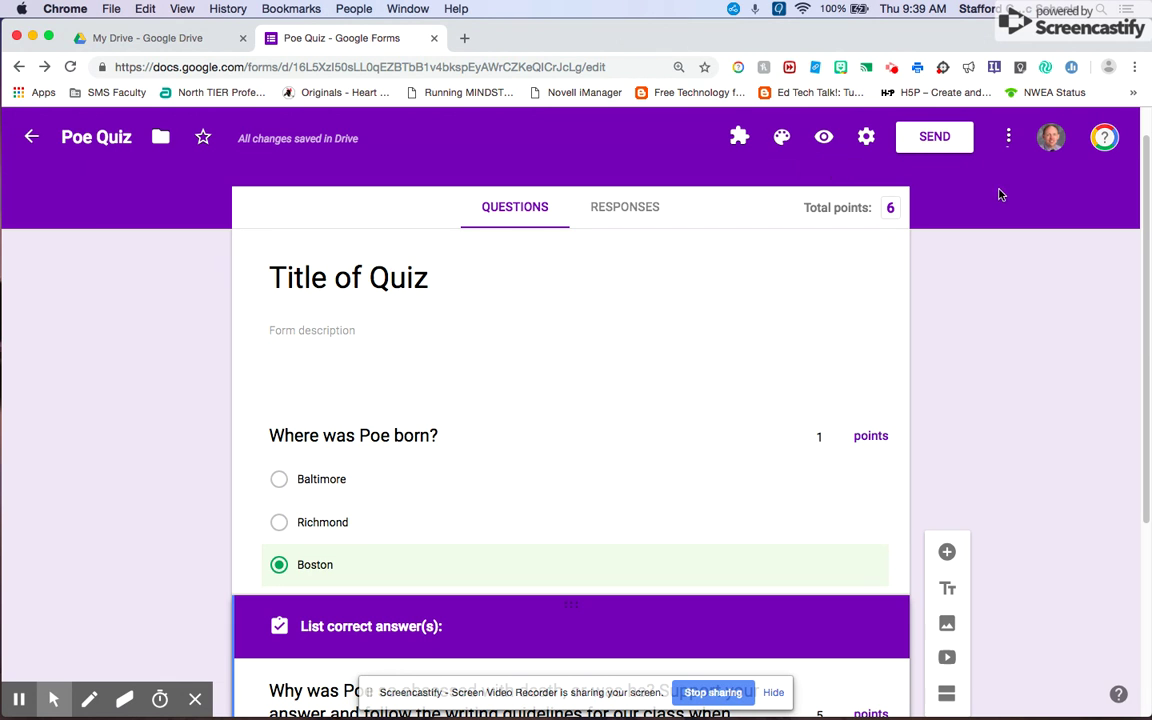
# Choose to send the quiz by link and shorten its URL
pyautogui.click(955, 149)
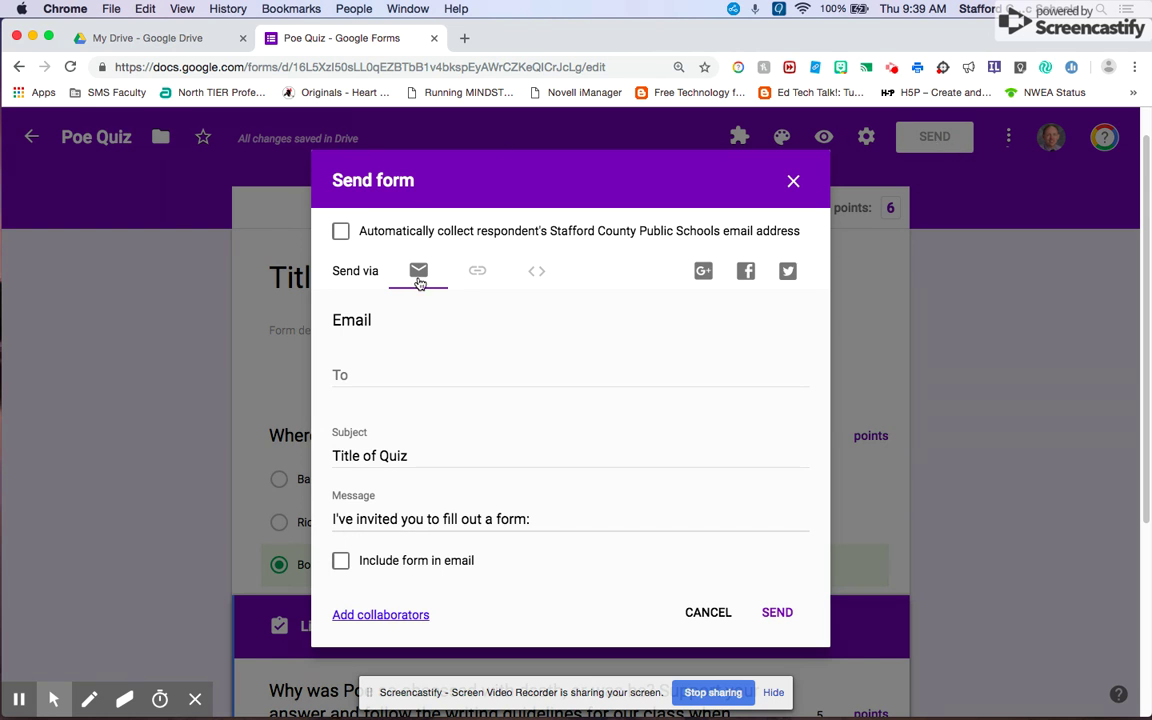
pyautogui.click(478, 279)
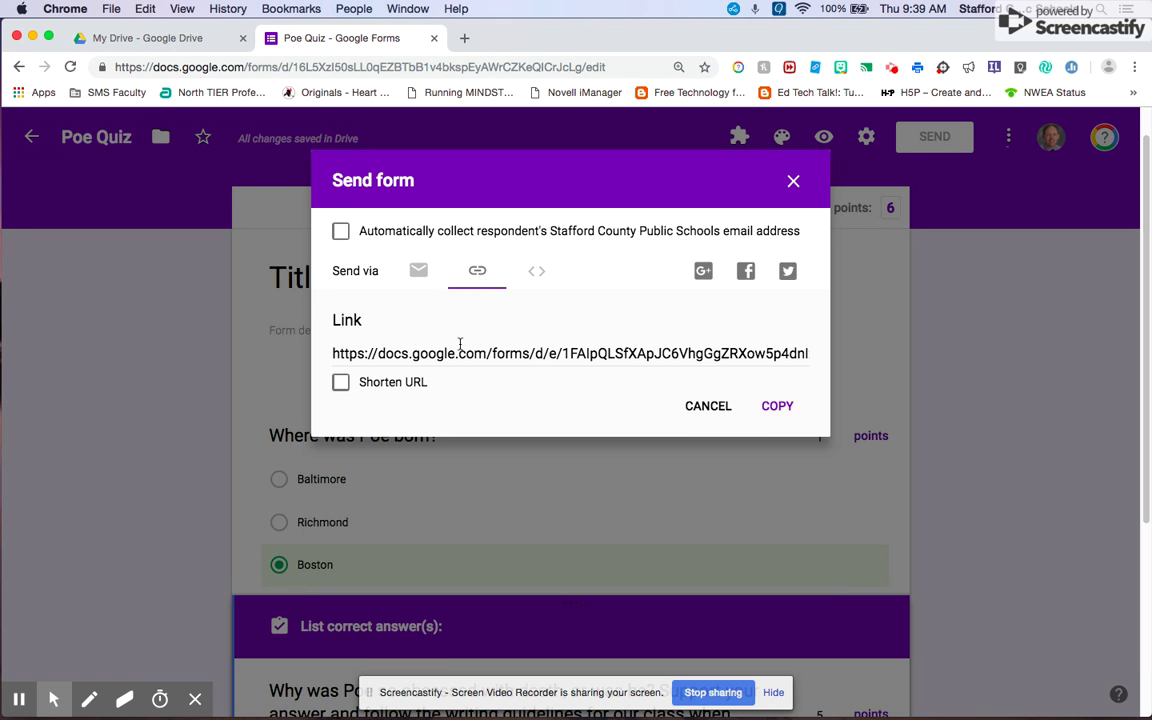
pyautogui.click(340, 388)
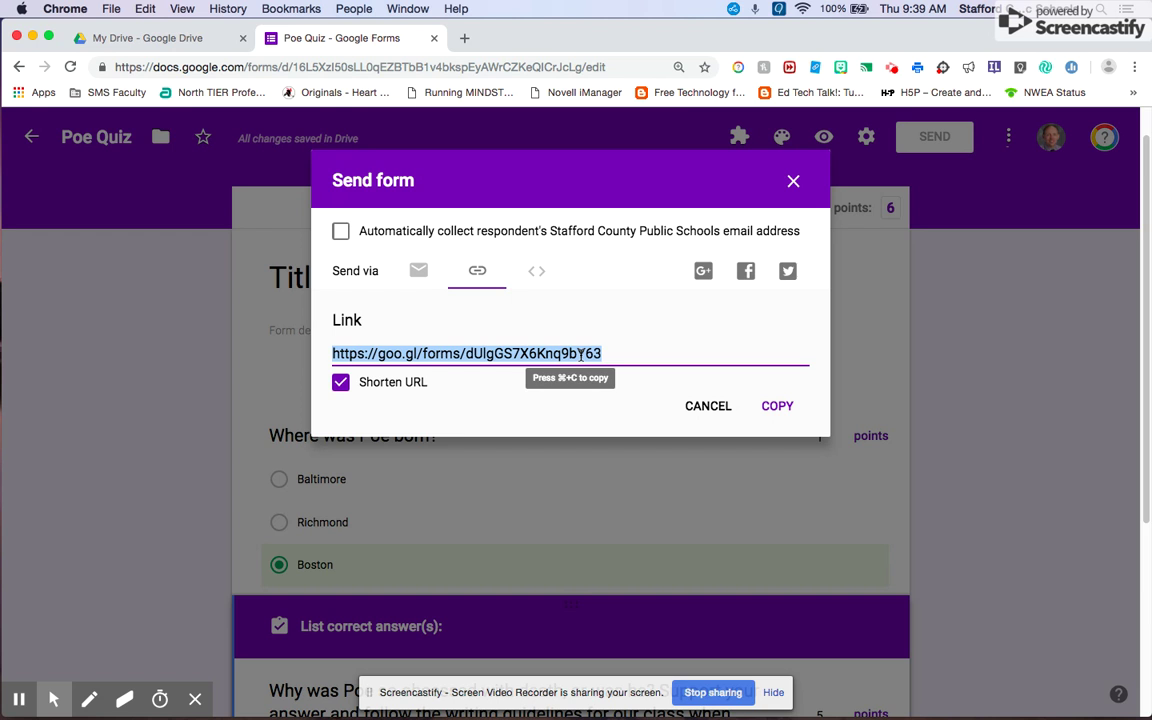
pyautogui.click(19, 699)
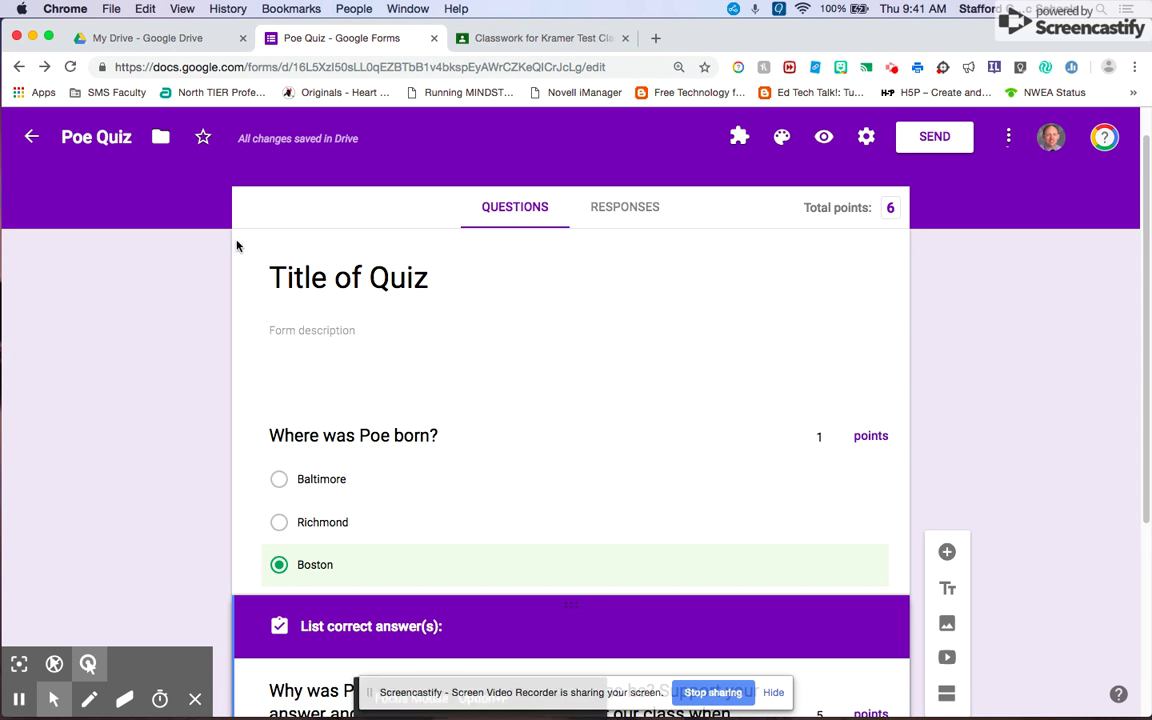
# Switch to Google Classroom and create a new quiz assignment in the test class's classwork
pyautogui.click(541, 40)
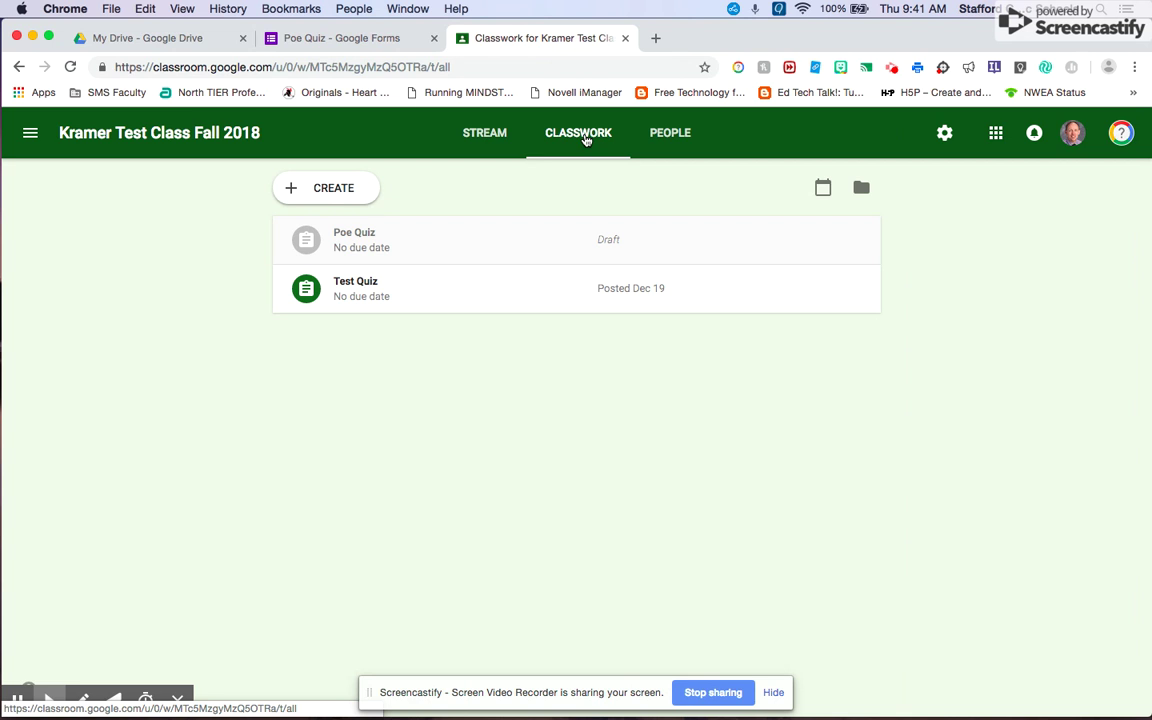
pyautogui.click(362, 192)
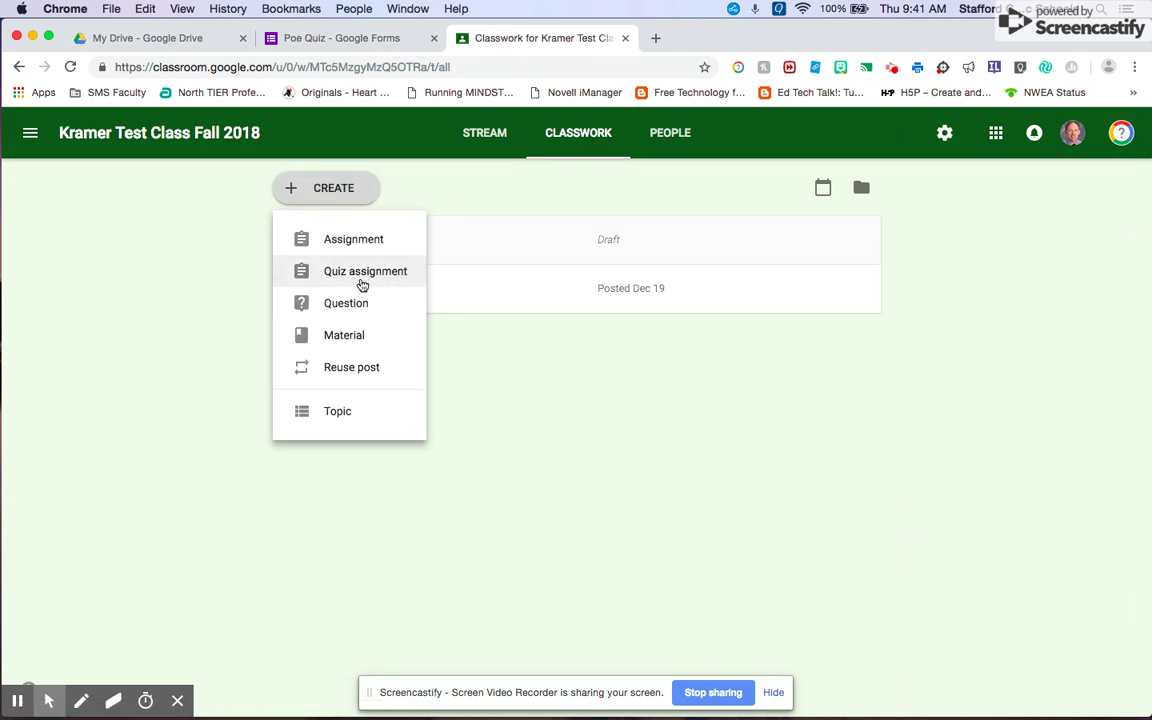
pyautogui.click(362, 285)
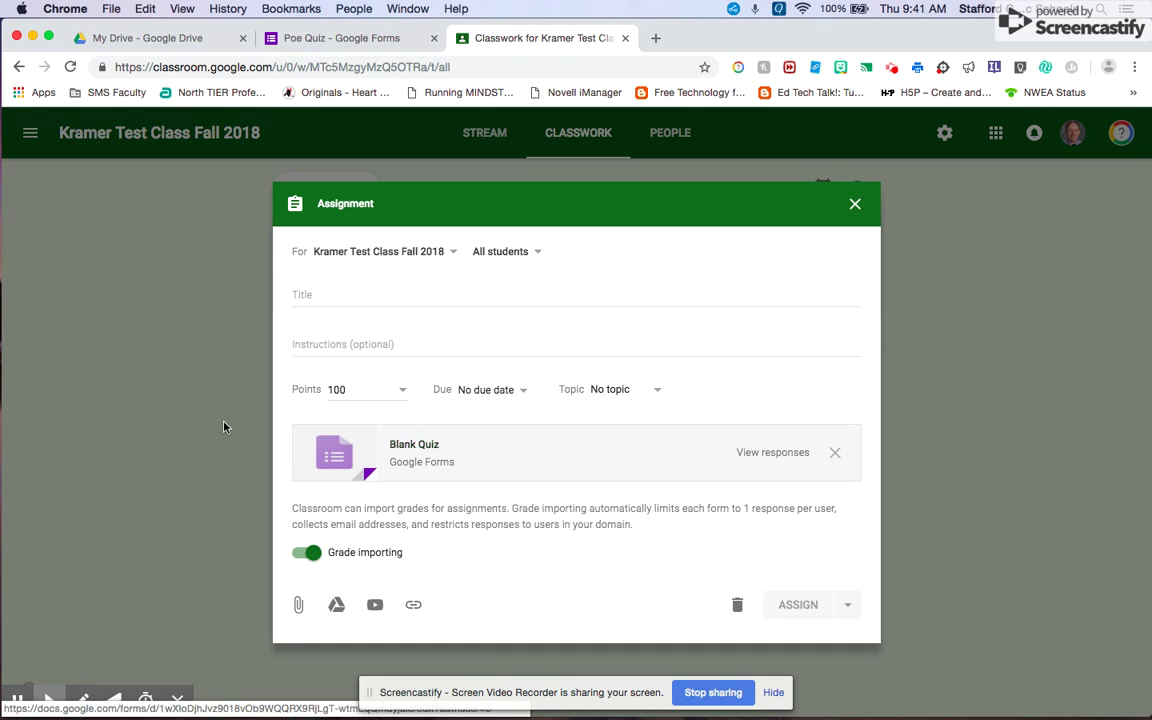
pyautogui.click(15, 712)
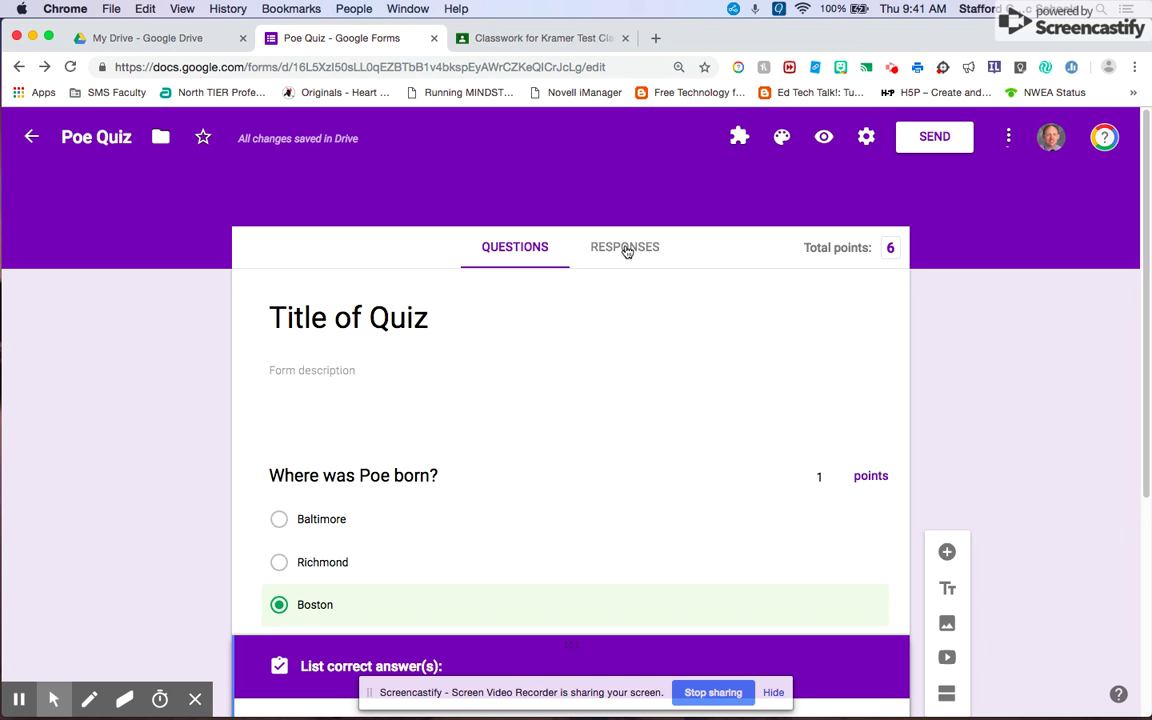
pyautogui.click(20, 699)
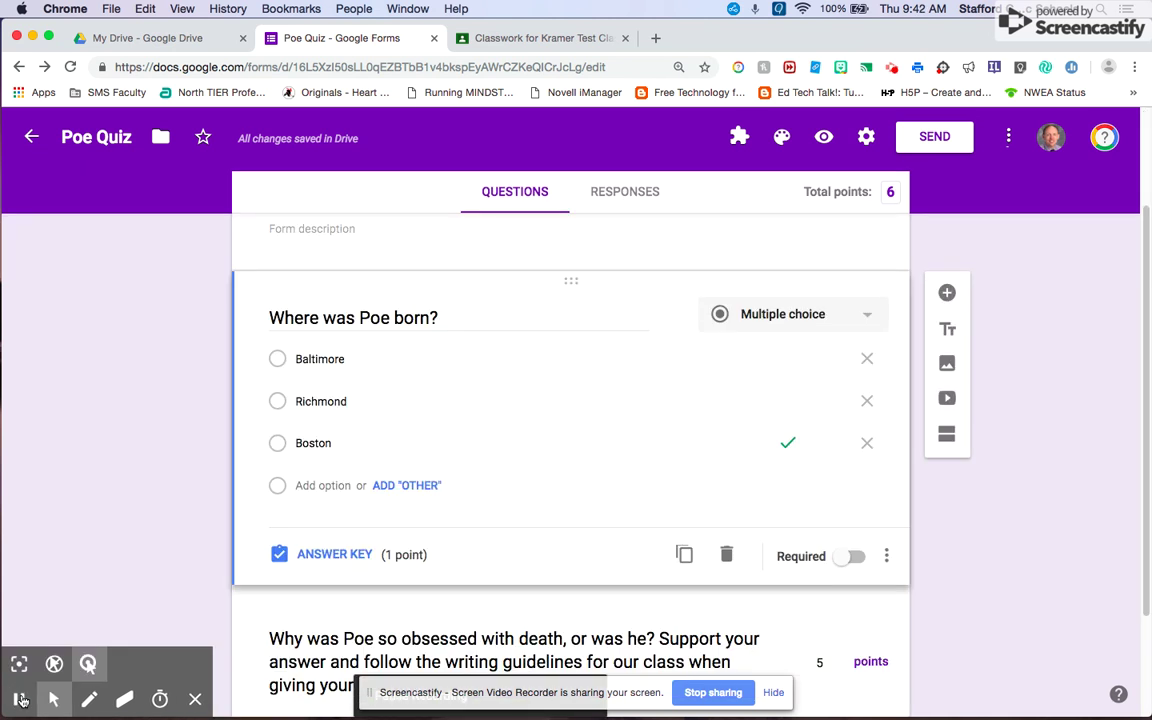